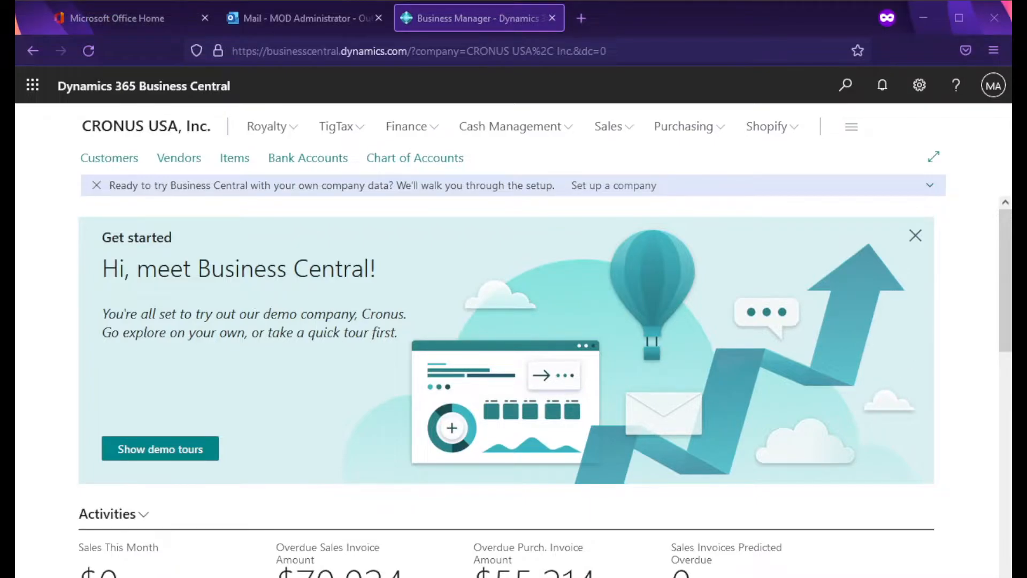
Step: Search for "company inform" and open the Company Information page
{"action": "scroll", "coordinate": [967, 486], "scroll_direction": "down", "scroll_amount": 3}
{"action": "scroll", "coordinate": [968, 486], "scroll_direction": "up", "scroll_amount": 3}
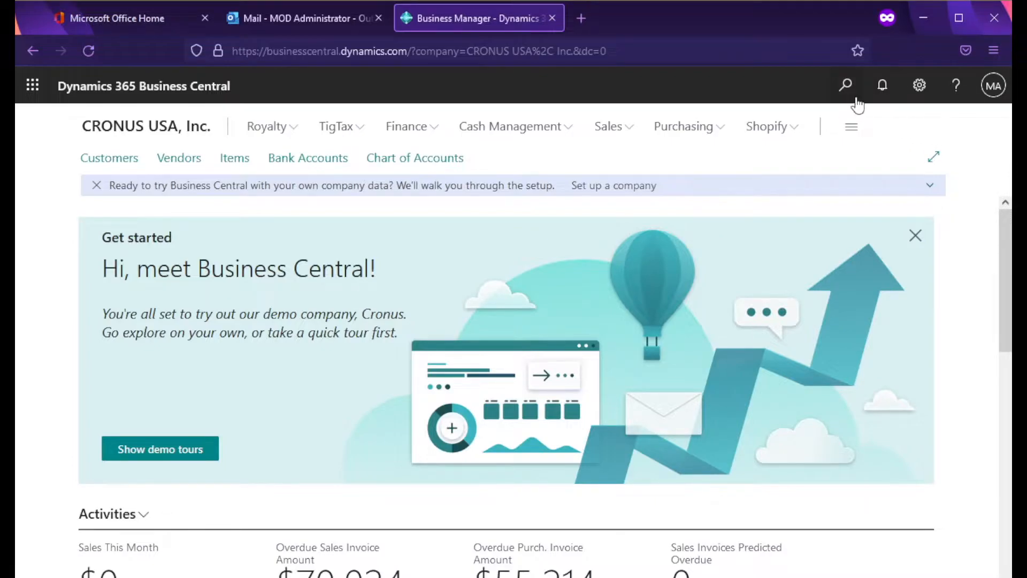
{"action": "left_click", "coordinate": [845, 87]}
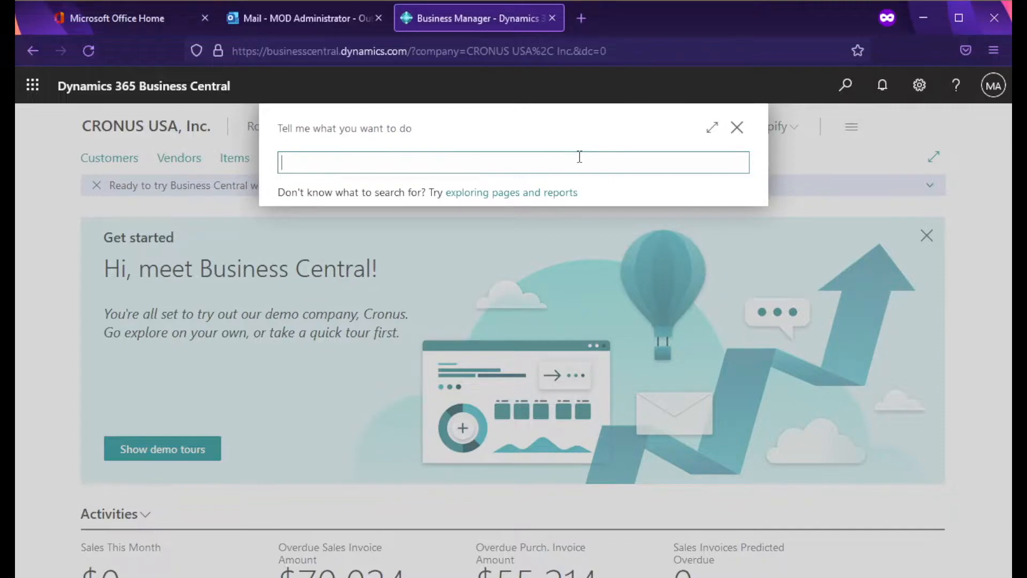
{"action": "type", "text": "company inform"}
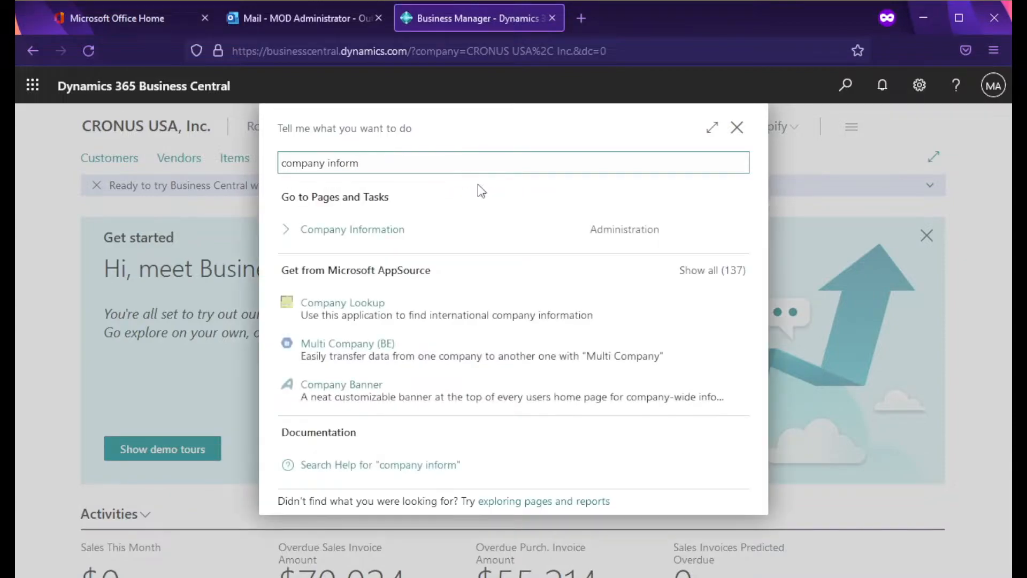
{"action": "left_click_drag", "start_coordinate": [373, 163], "coordinate": [270, 164]}
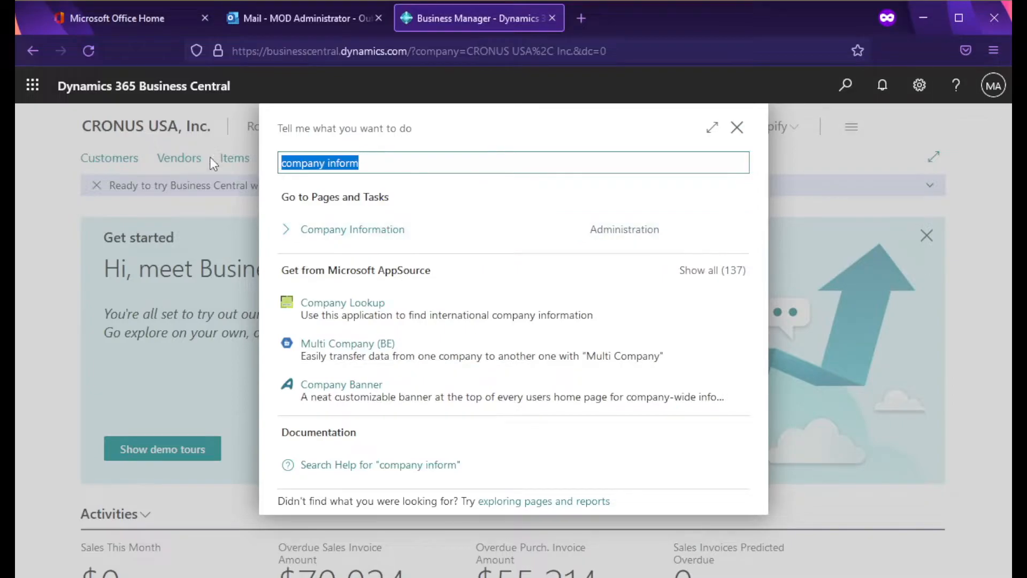
{"action": "left_click", "coordinate": [376, 236]}
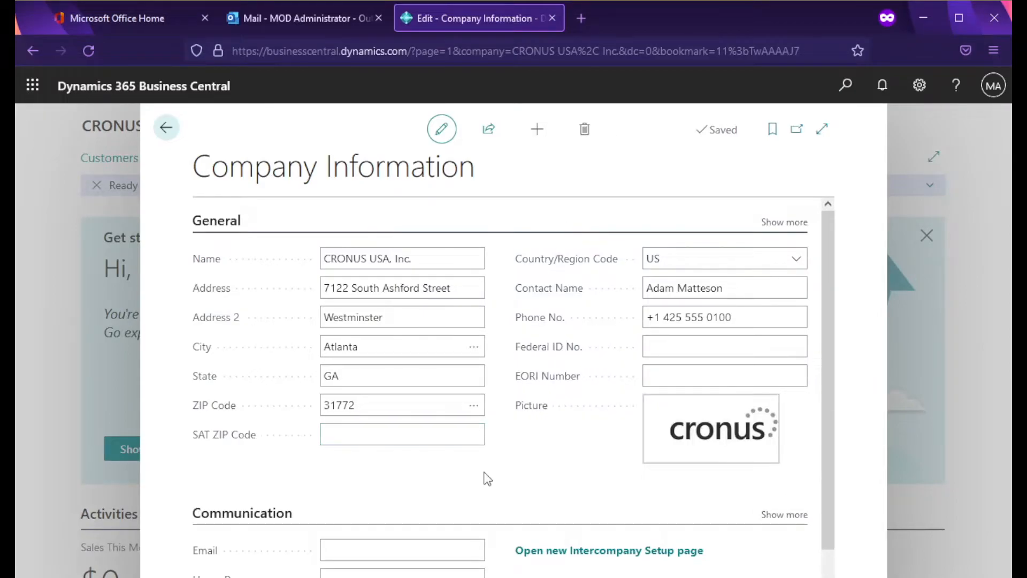
Step: Set the Company Badge to Custom with the badge text PROD and the Dark Green style
{"action": "scroll", "coordinate": [486, 471], "scroll_direction": "down", "scroll_amount": 4}
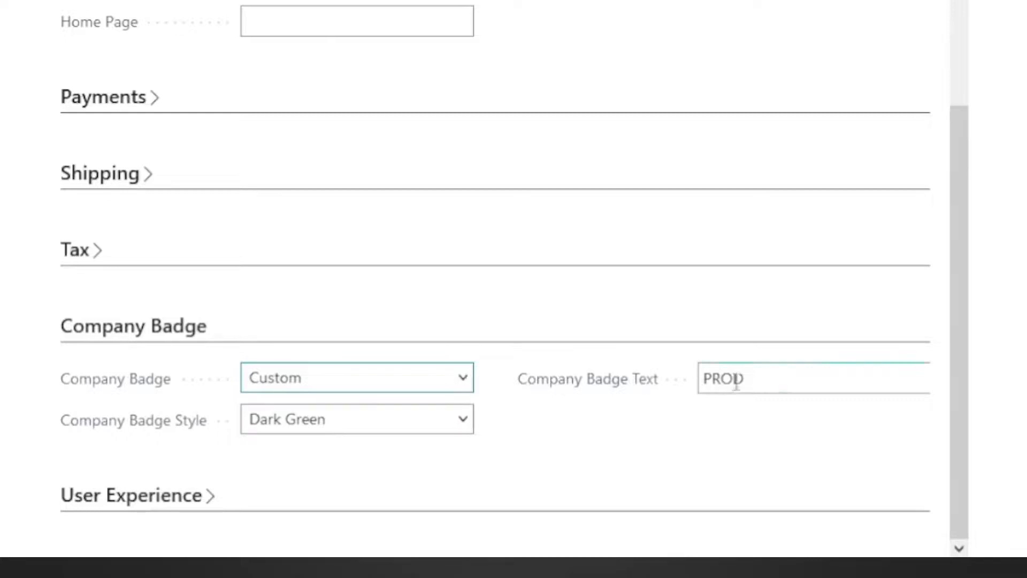
{"action": "left_click", "coordinate": [811, 386]}
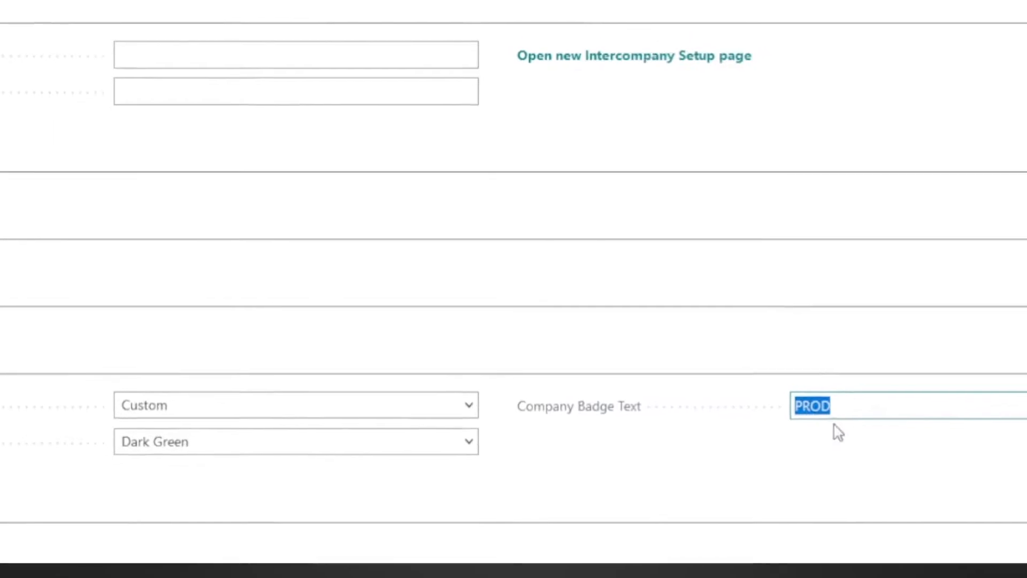
{"action": "left_click", "coordinate": [749, 471]}
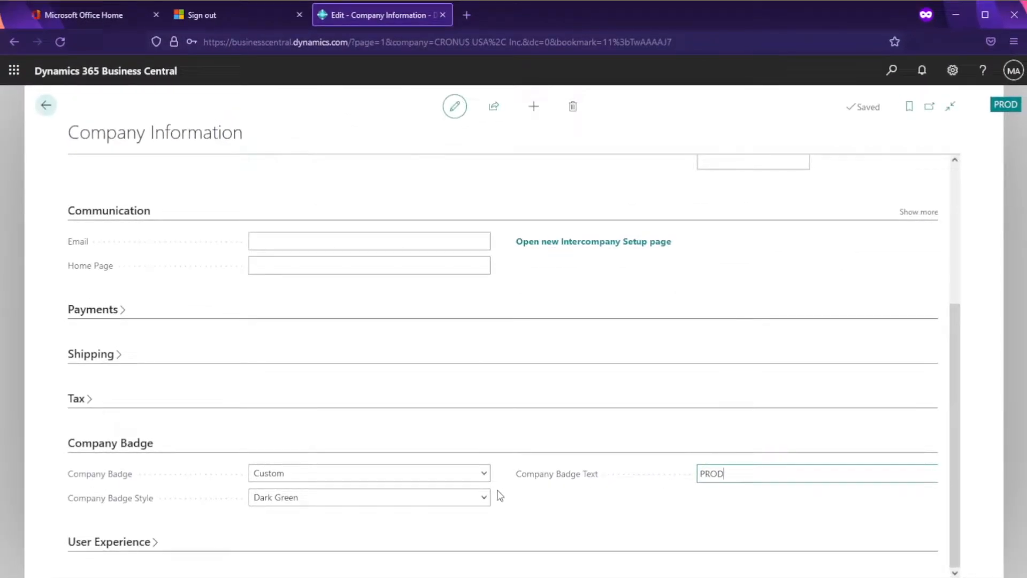
{"action": "left_click", "coordinate": [483, 501]}
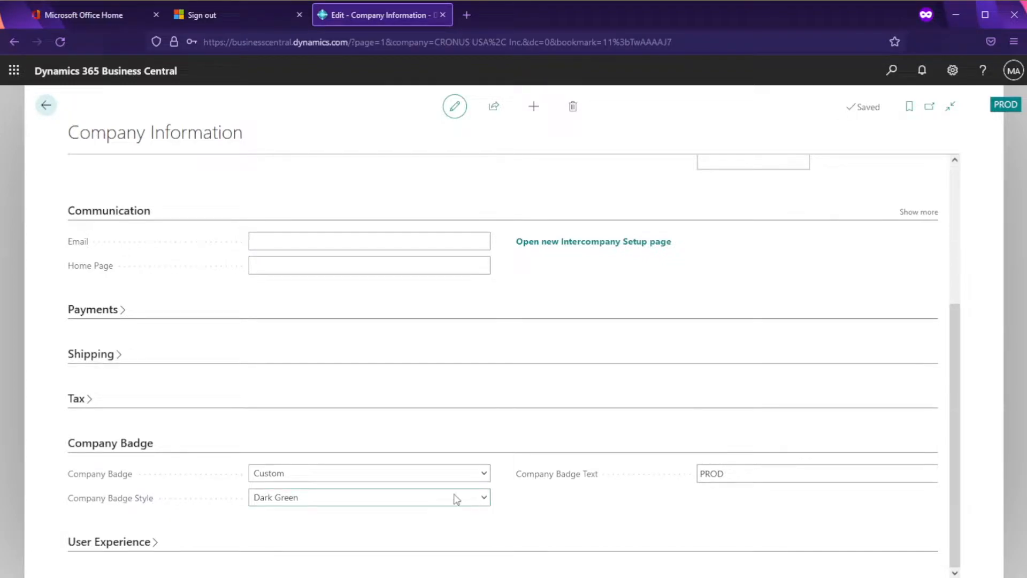
{"action": "left_click", "coordinate": [534, 504]}
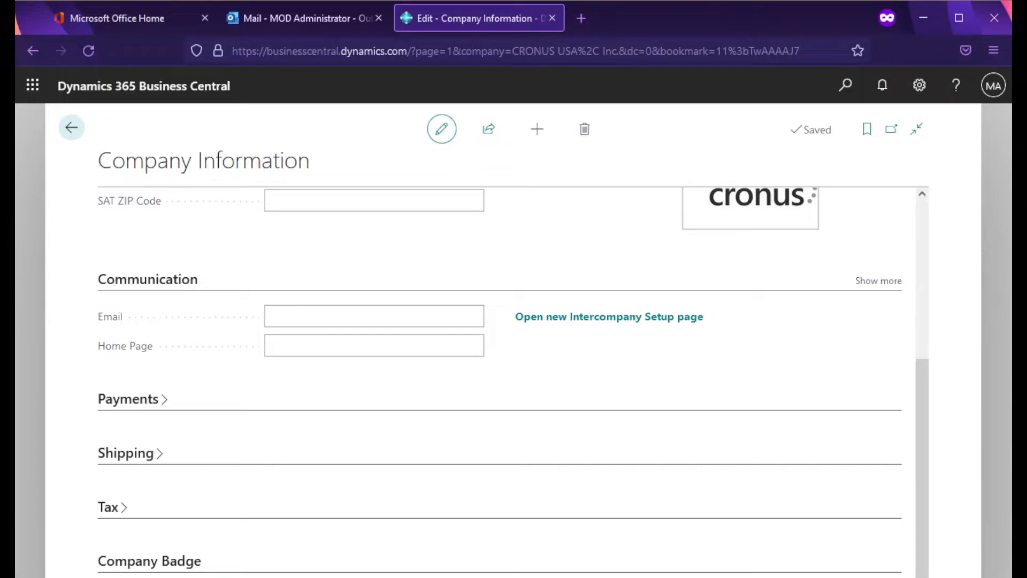
Step: Reload the page to apply the company badge, and check the badge's company and environment details on the home page
{"action": "left_click", "coordinate": [69, 130]}
{"action": "key", "text": "ctrl+F5"}
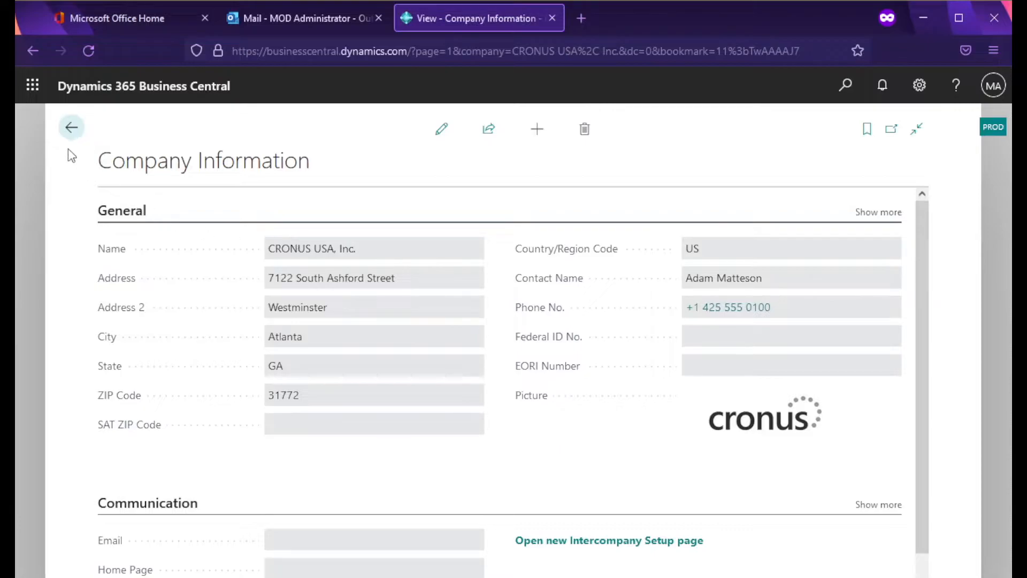
{"action": "left_click", "coordinate": [72, 133]}
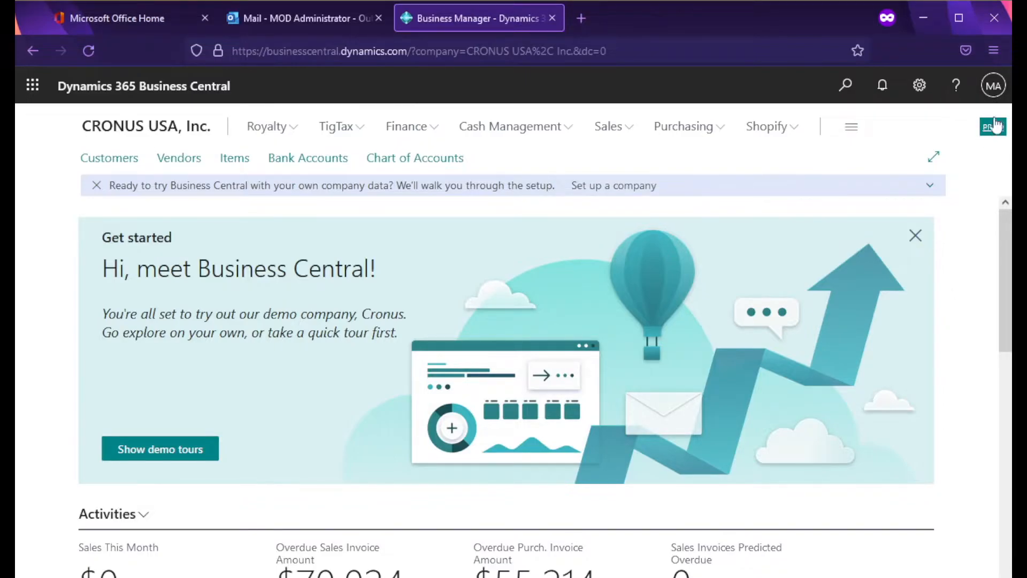
{"action": "mouse_move", "coordinate": [992, 136]}
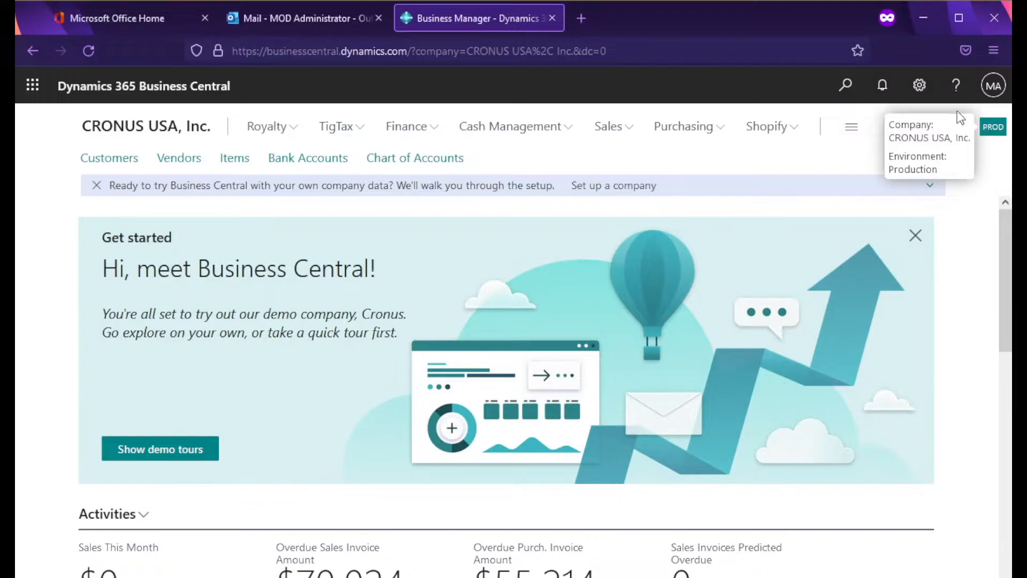
{"action": "left_click", "coordinate": [996, 133]}
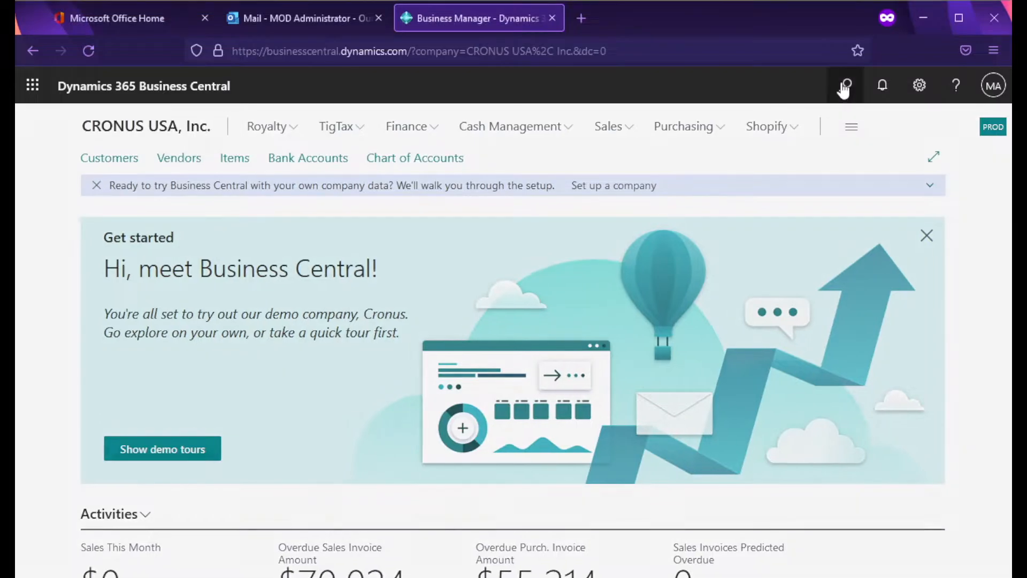
Step: Search for "assi set" and open the Assisted Setup page
{"action": "left_click", "coordinate": [844, 84]}
{"action": "type", "text": "email"}
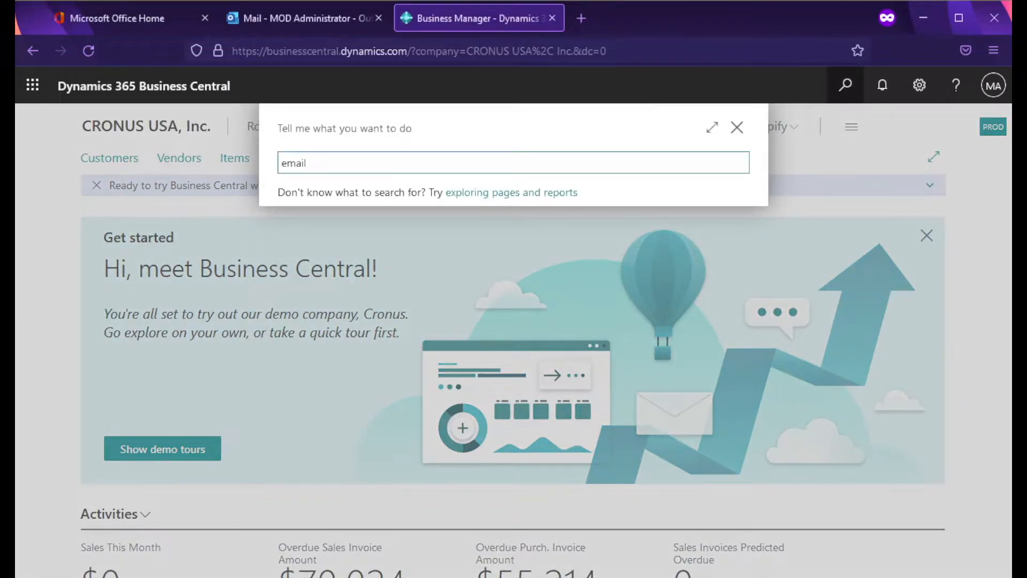
{"action": "key", "text": "BackSpace"}
{"action": "key", "text": "BackSpace"}
{"action": "key", "text": "BackSpace"}
{"action": "key", "text": "BackSpace"}
{"action": "key", "text": "BackSpace"}
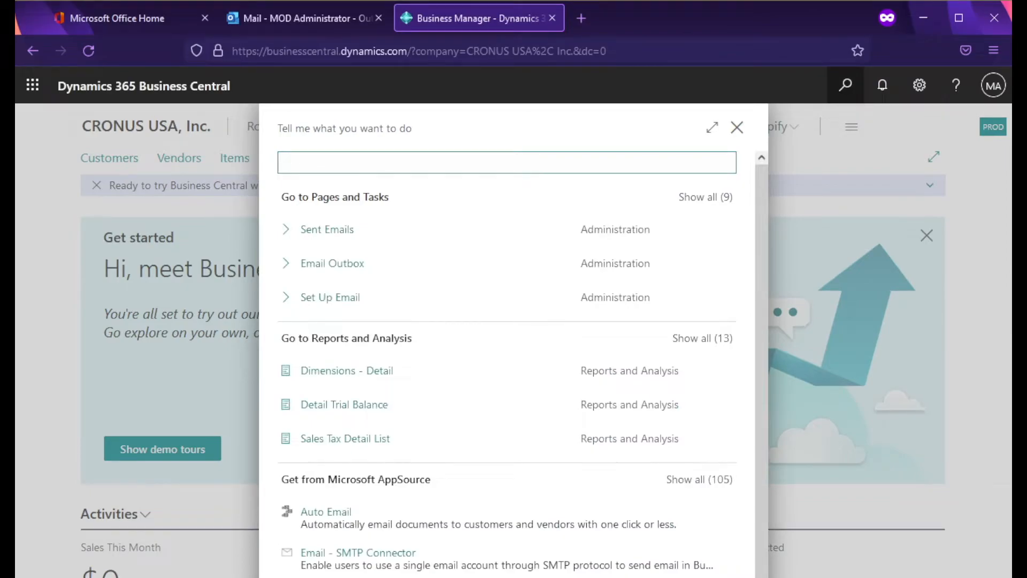
{"action": "type", "text": "assi set"}
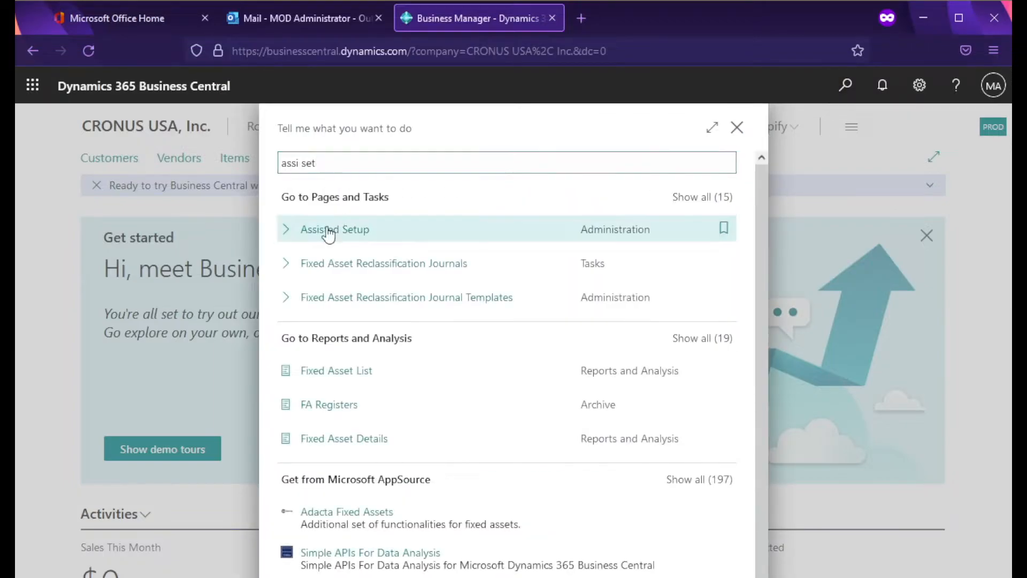
{"action": "left_click", "coordinate": [328, 234]}
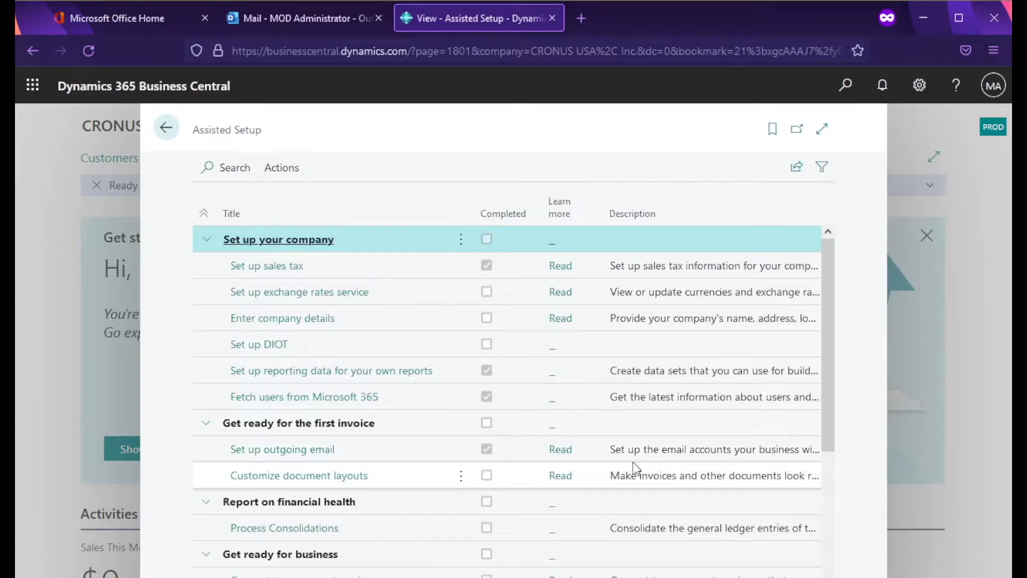
Step: Look through the Assisted Setup guides, including the outgoing email setup, and close the list
{"action": "scroll", "coordinate": [633, 461], "scroll_direction": "down", "scroll_amount": 2}
{"action": "scroll", "coordinate": [634, 463], "scroll_direction": "down", "scroll_amount": 10}
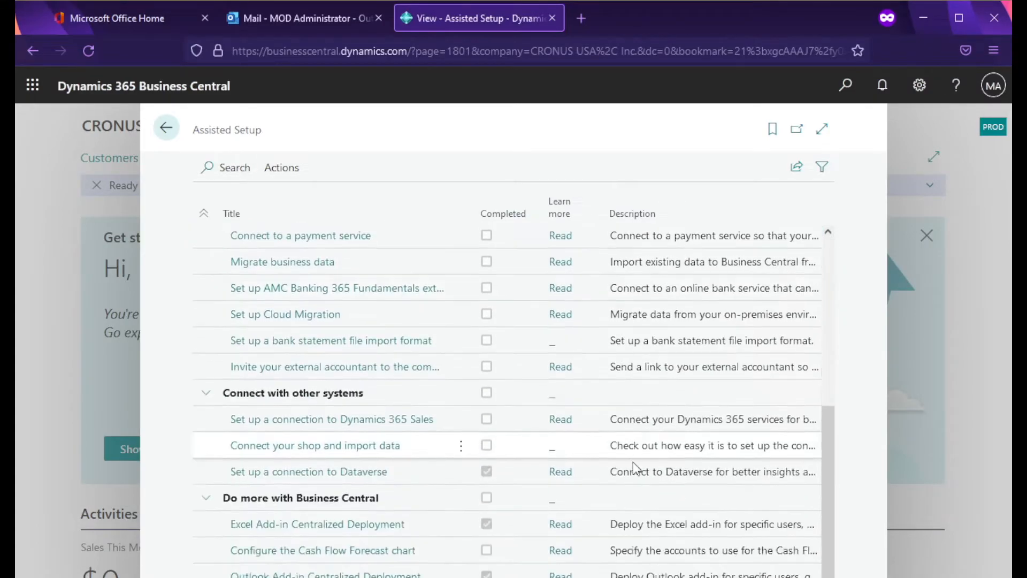
{"action": "scroll", "coordinate": [633, 462], "scroll_direction": "down", "scroll_amount": 1}
{"action": "scroll", "coordinate": [634, 463], "scroll_direction": "up", "scroll_amount": 7}
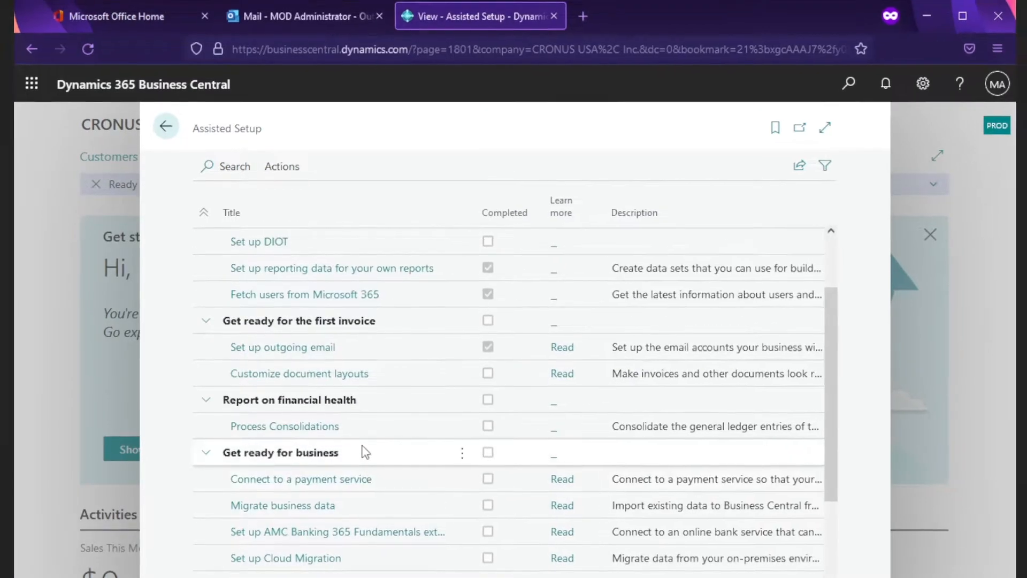
{"action": "scroll", "coordinate": [362, 452], "scroll_direction": "up", "scroll_amount": 3}
{"action": "scroll", "coordinate": [391, 463], "scroll_direction": "up", "scroll_amount": 1}
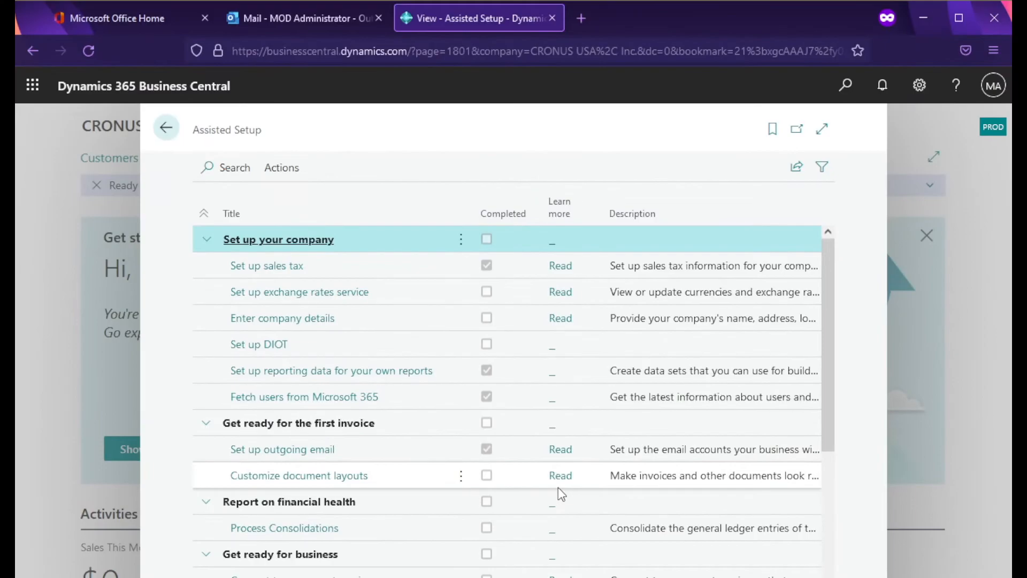
{"action": "left_click", "coordinate": [167, 130]}
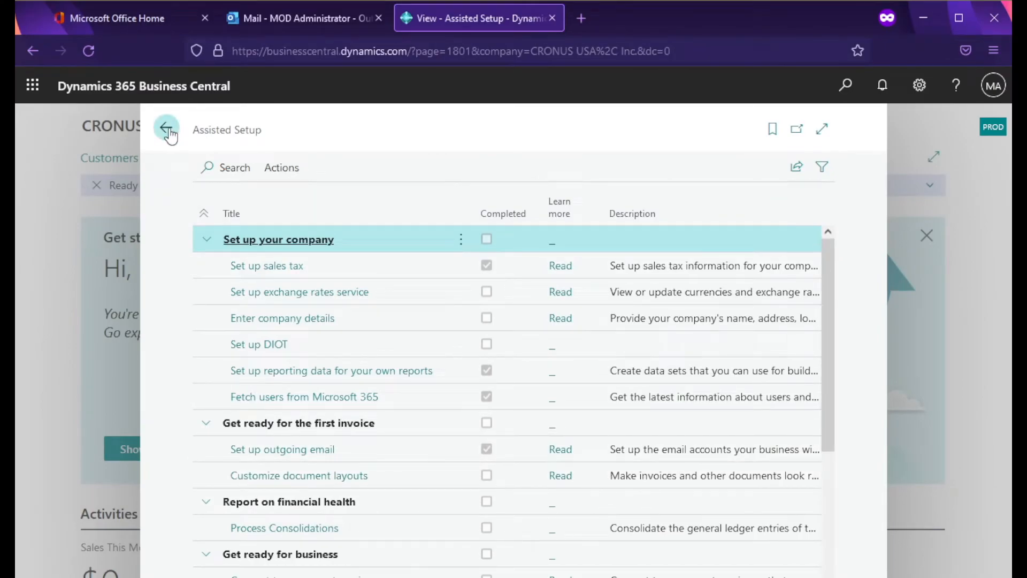
Step: Search for "email account" and open the Email Accounts page
{"action": "left_click", "coordinate": [848, 86]}
{"action": "type", "text": "email account"}
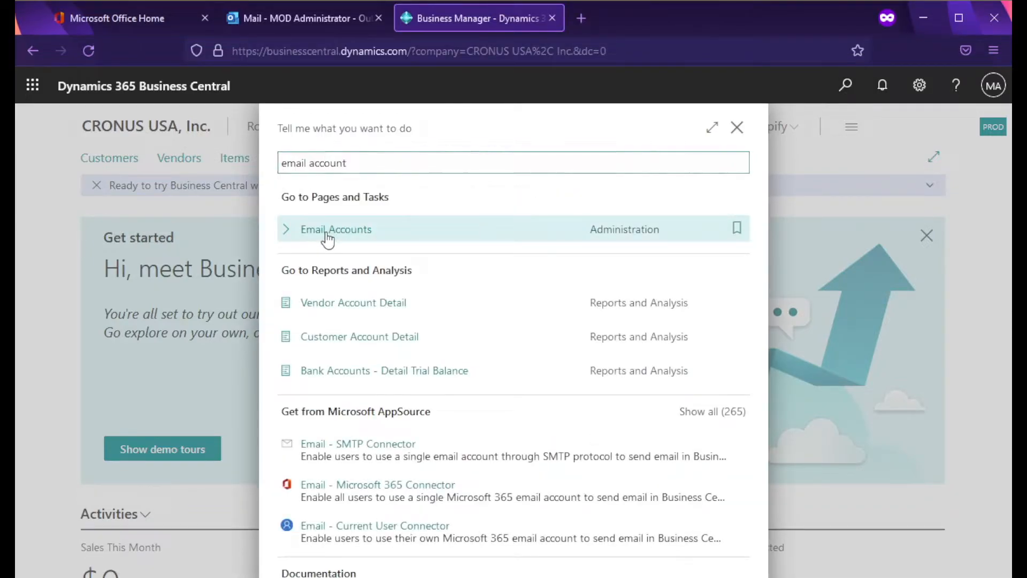
{"action": "left_click", "coordinate": [327, 235]}
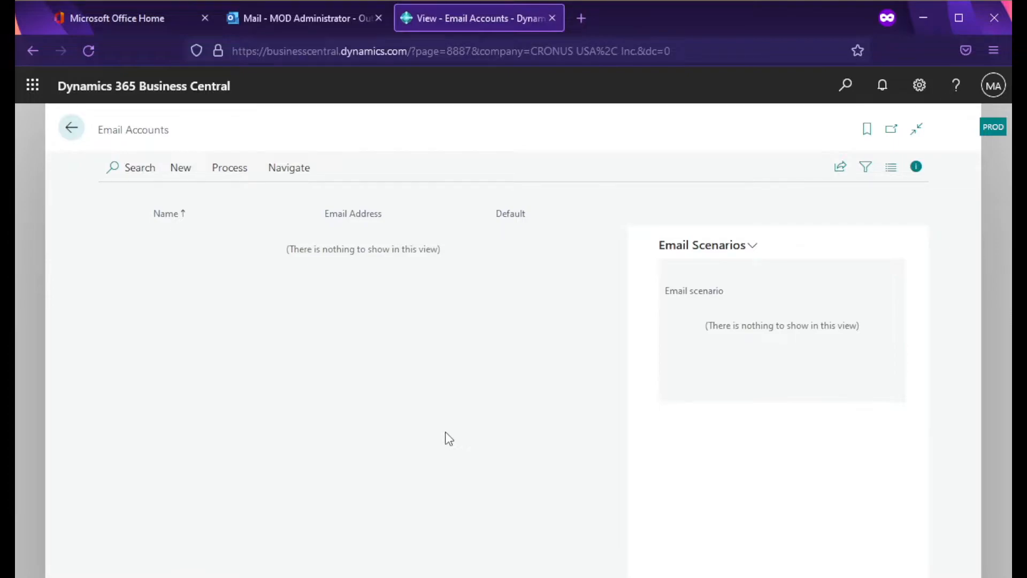
{"action": "left_click", "coordinate": [181, 169]}
{"action": "left_click", "coordinate": [845, 93]}
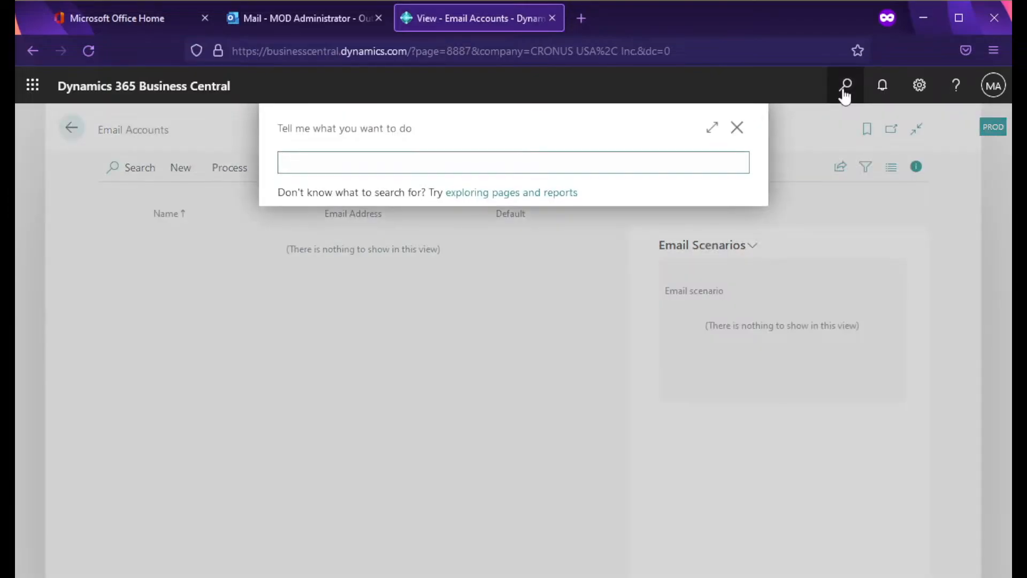
{"action": "type", "text": "set "}
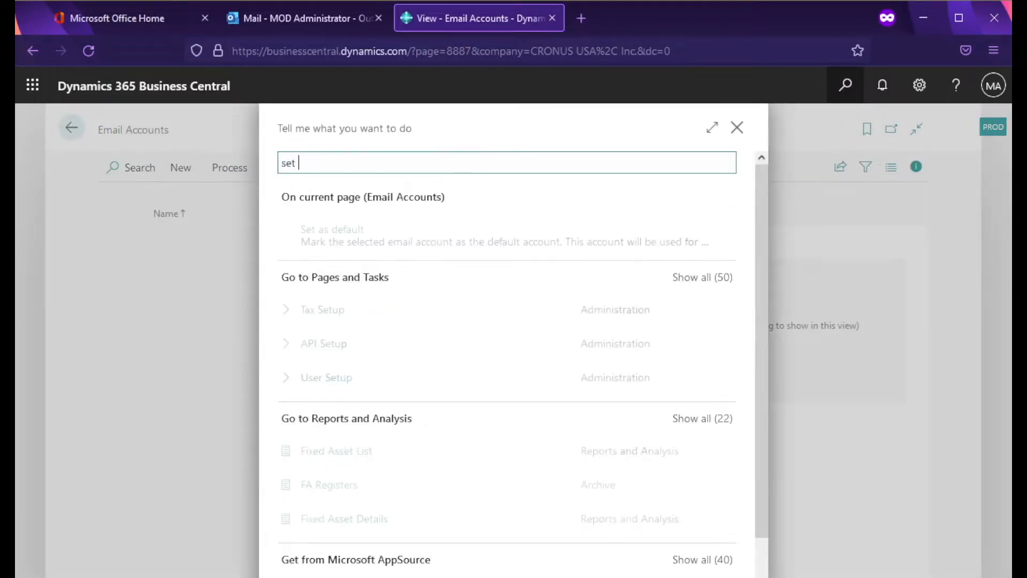
{"action": "type", "text": "up email"}
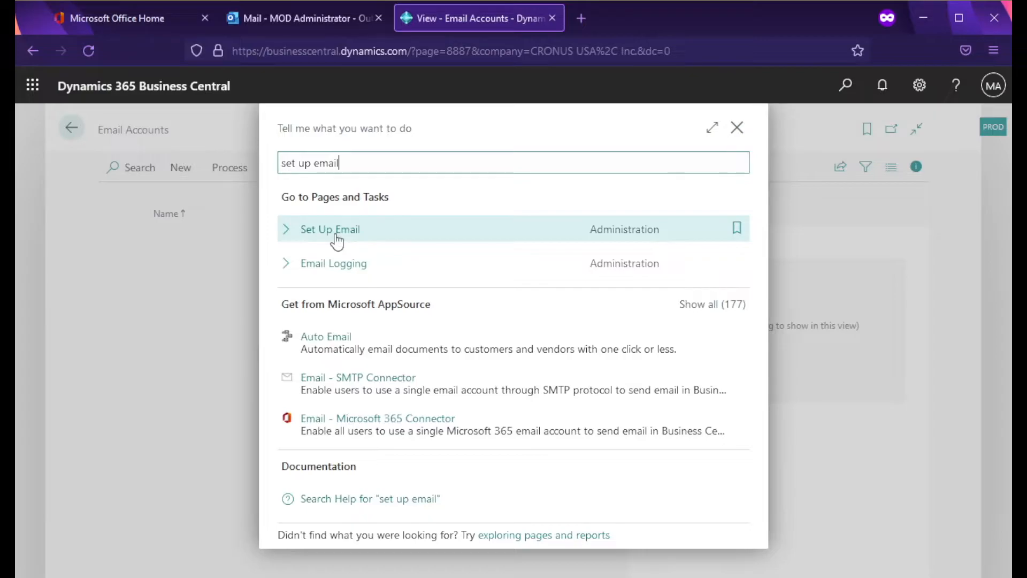
{"action": "left_click", "coordinate": [336, 241]}
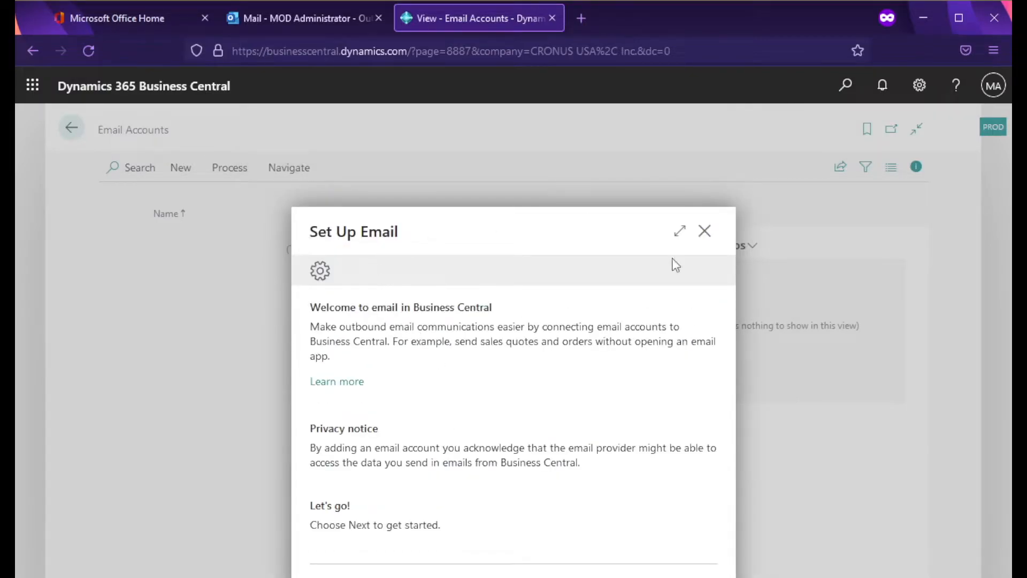
{"action": "left_click", "coordinate": [706, 233]}
Step: Add a new email account from the Email Accounts page, using the Current User account type
{"action": "left_click", "coordinate": [178, 169]}
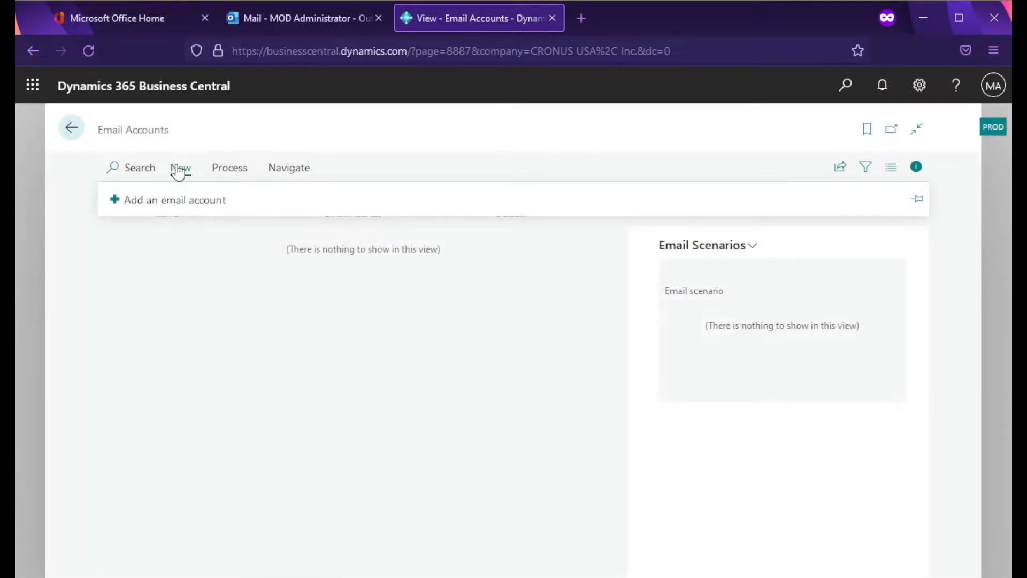
{"action": "left_click", "coordinate": [169, 202]}
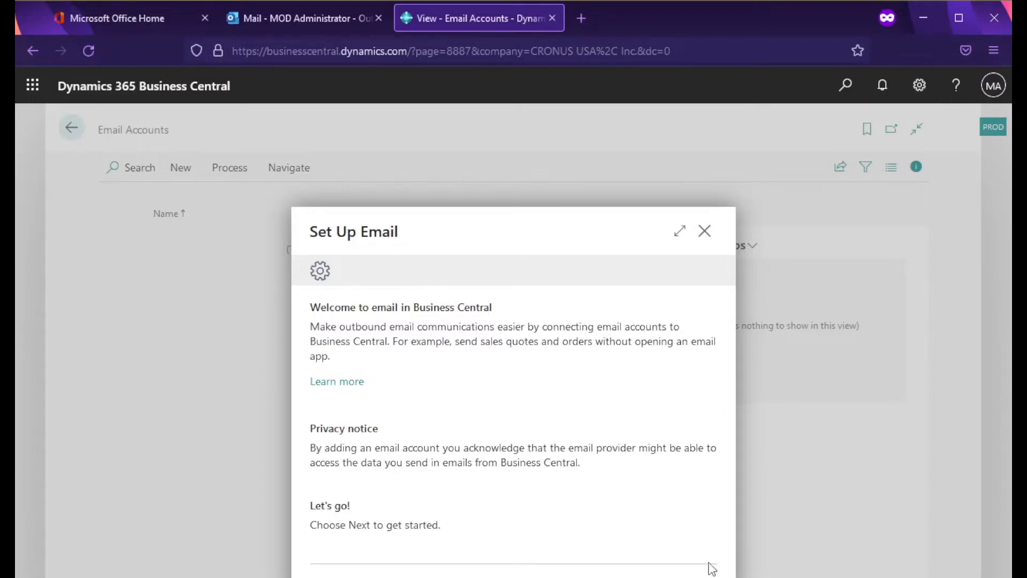
{"action": "left_click", "coordinate": [642, 577]}
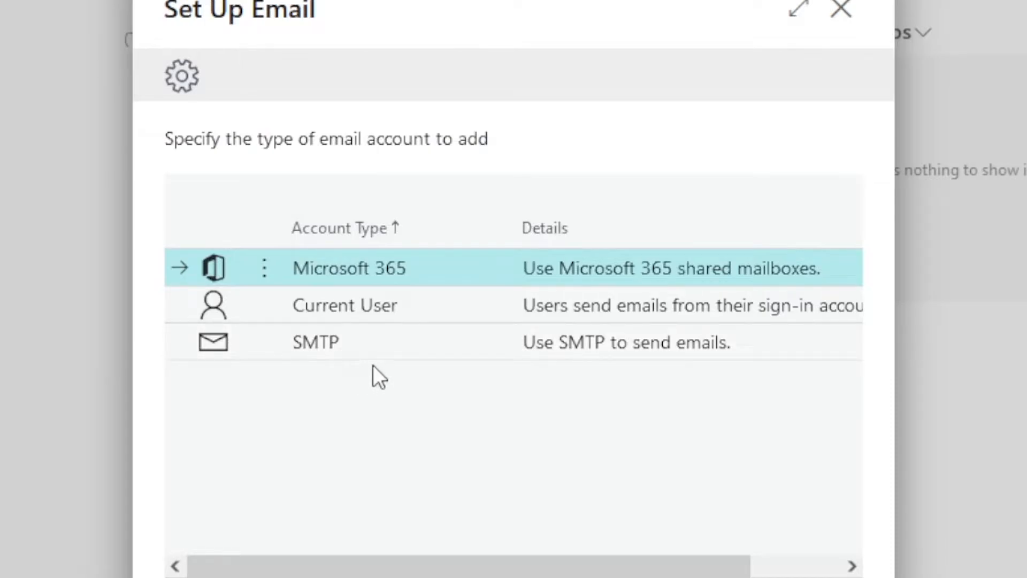
{"action": "left_click", "coordinate": [410, 306]}
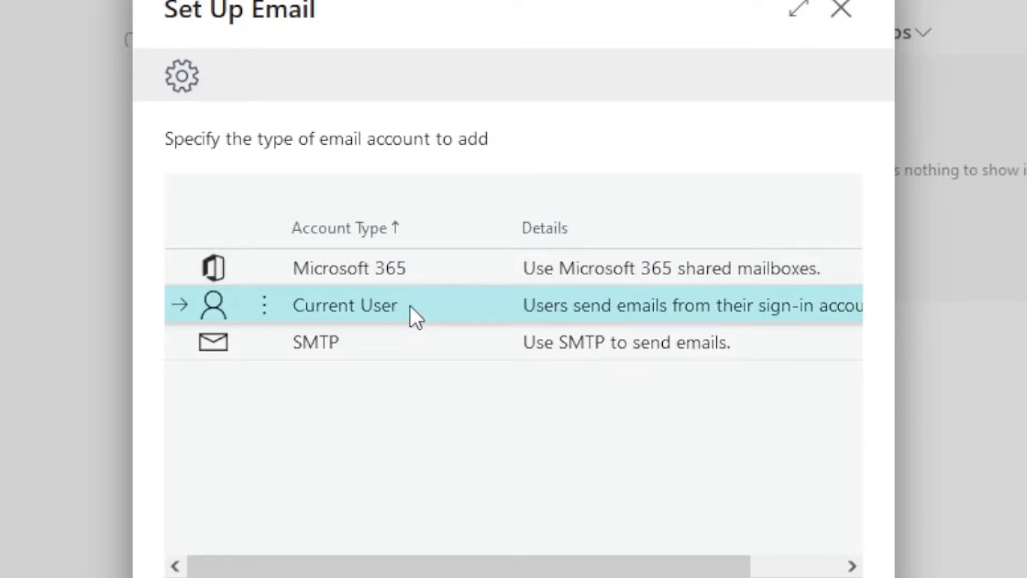
{"action": "left_click", "coordinate": [426, 274]}
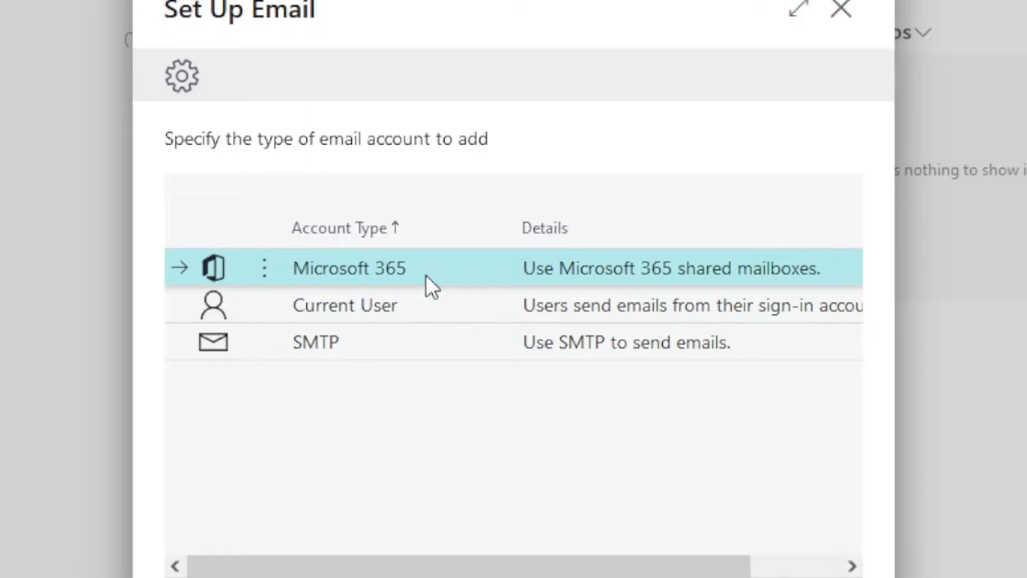
{"action": "left_click", "coordinate": [424, 305]}
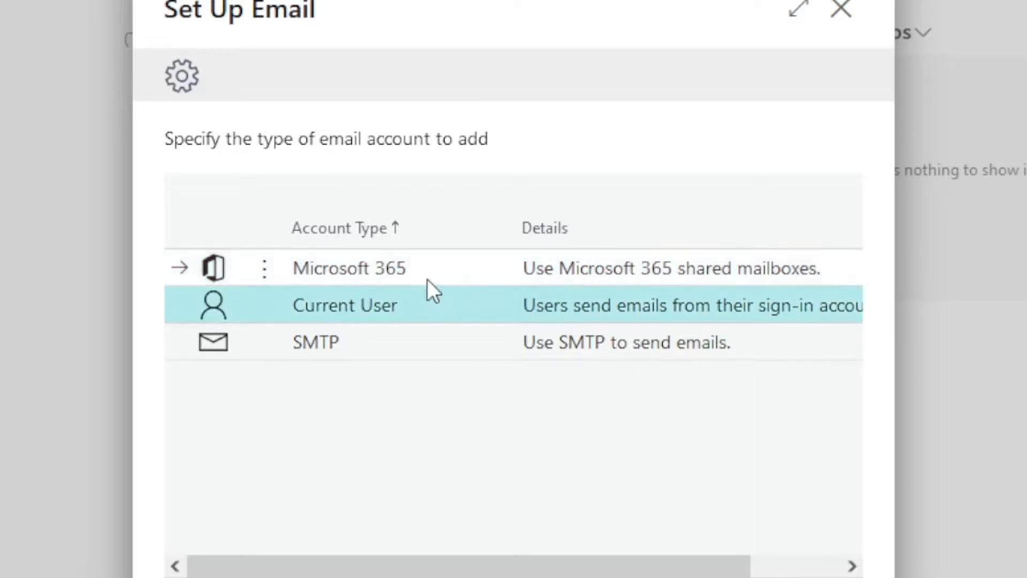
{"action": "left_click", "coordinate": [422, 307]}
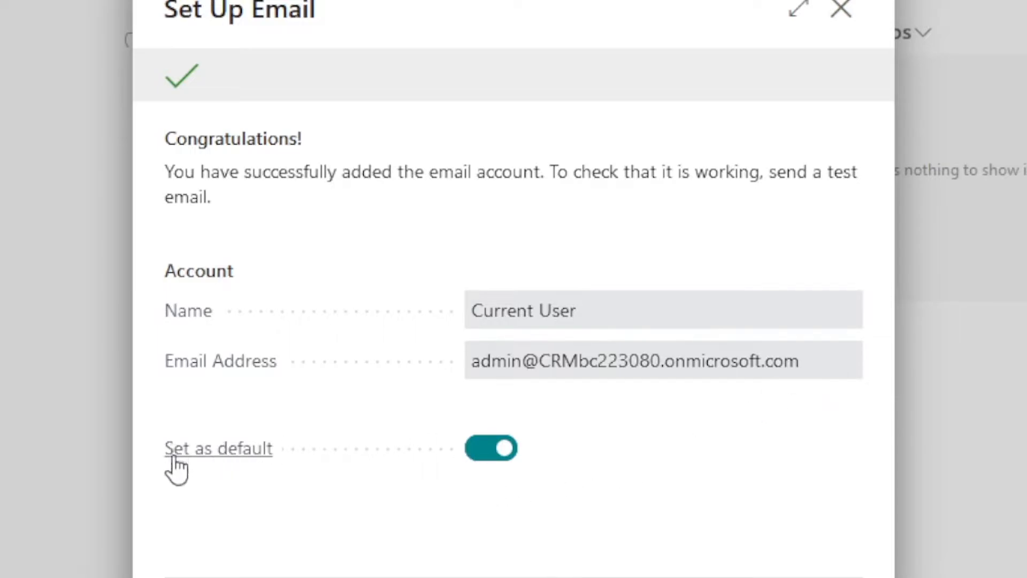
Step: Send a test email from the new Current User account to its own admin address
{"action": "mouse_move", "coordinate": [178, 459]}
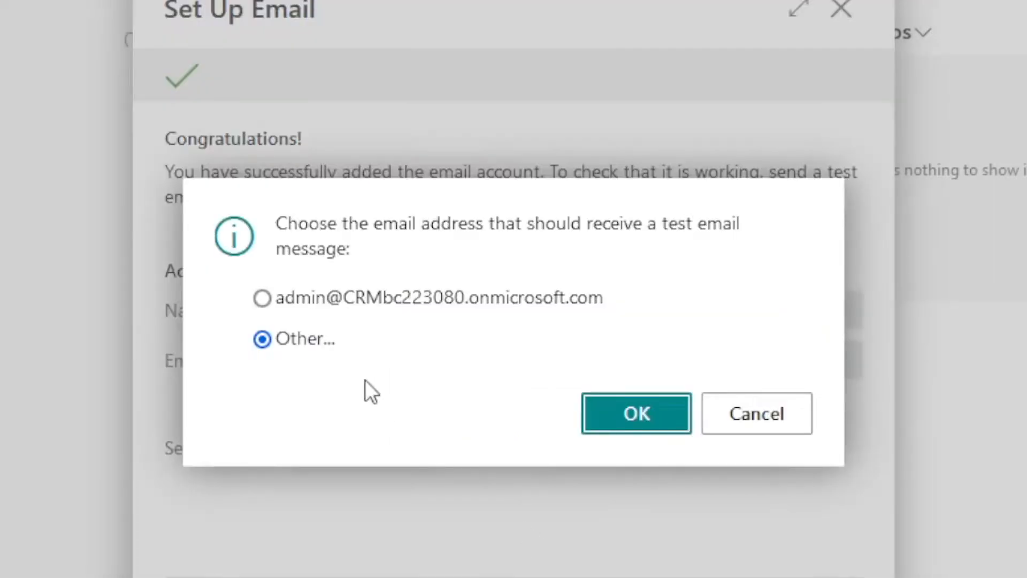
{"action": "left_click", "coordinate": [310, 299]}
{"action": "left_click", "coordinate": [637, 420]}
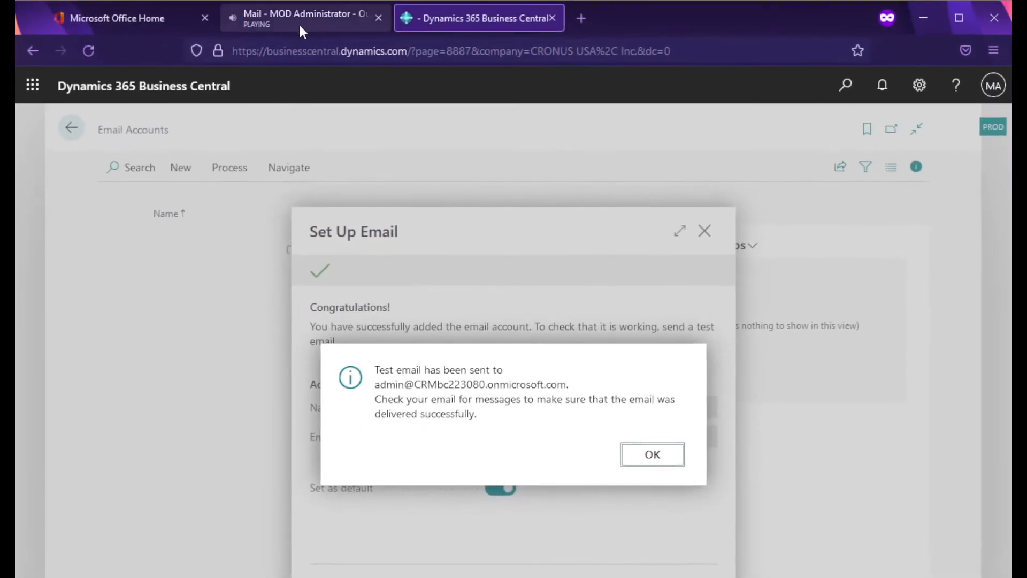
Step: Switch to Outlook and check the test email message in Sent Items and the Inbox
{"action": "left_click", "coordinate": [299, 26]}
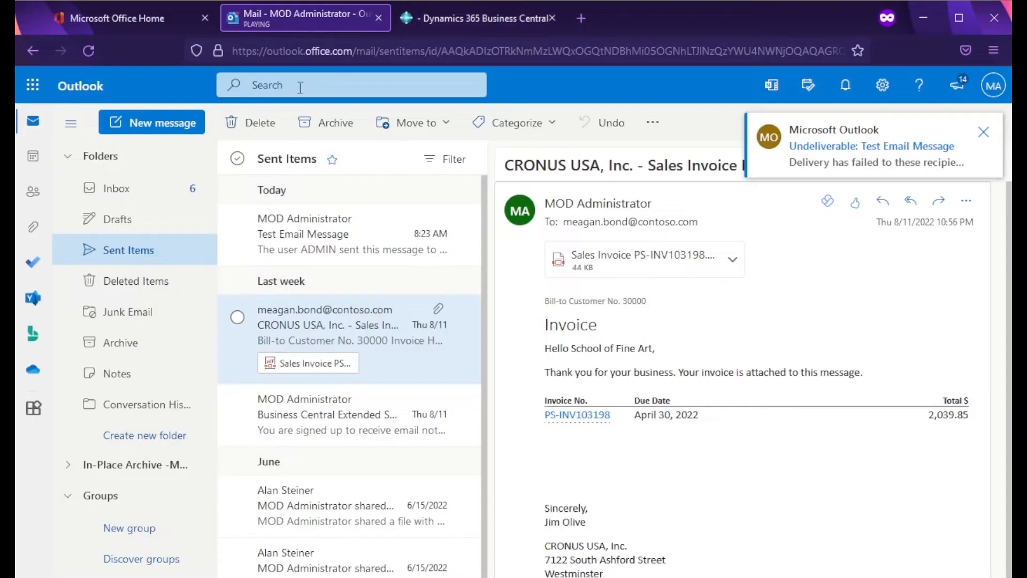
{"action": "left_click", "coordinate": [333, 249]}
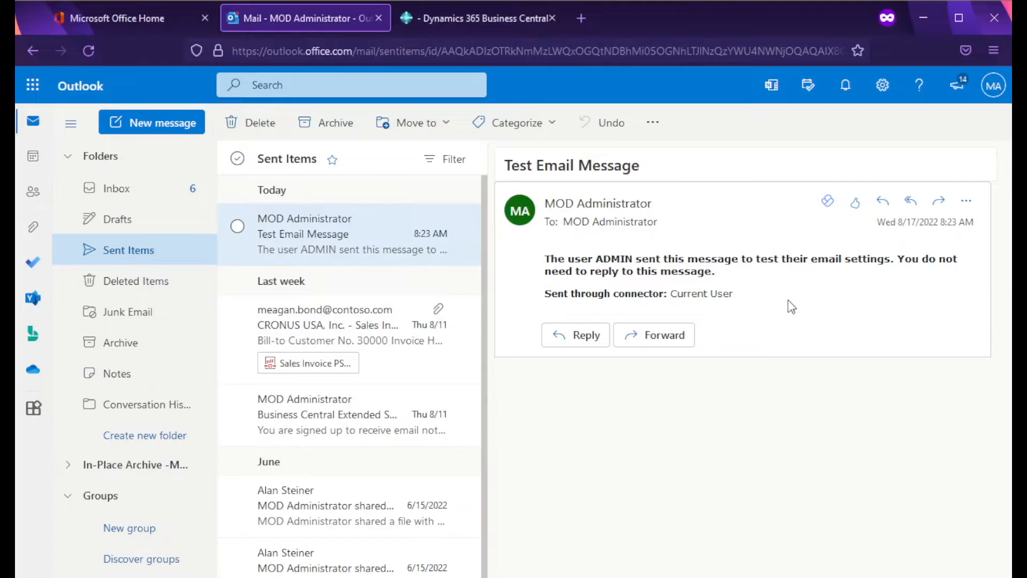
{"action": "left_click", "coordinate": [138, 193]}
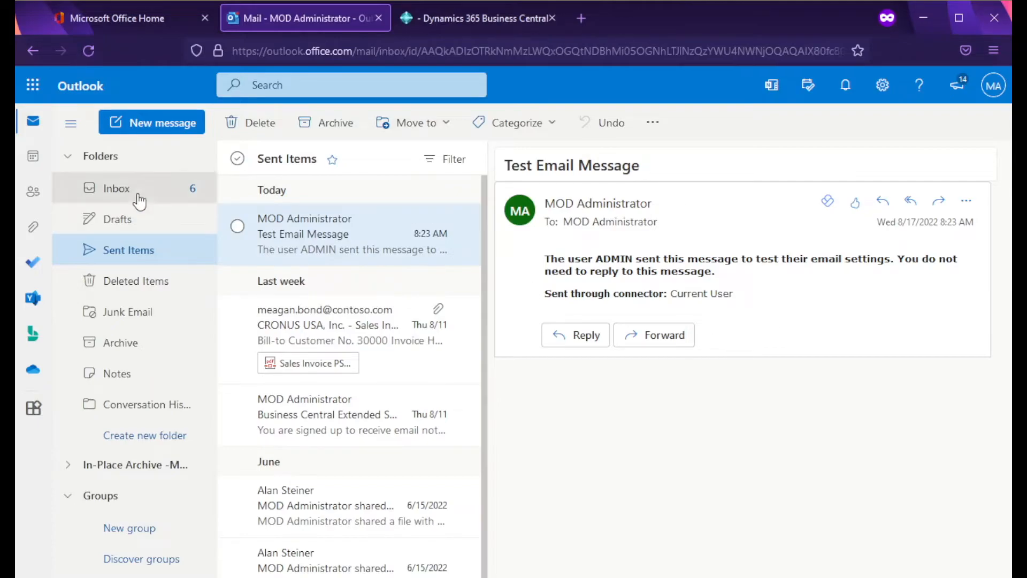
{"action": "left_click", "coordinate": [327, 233]}
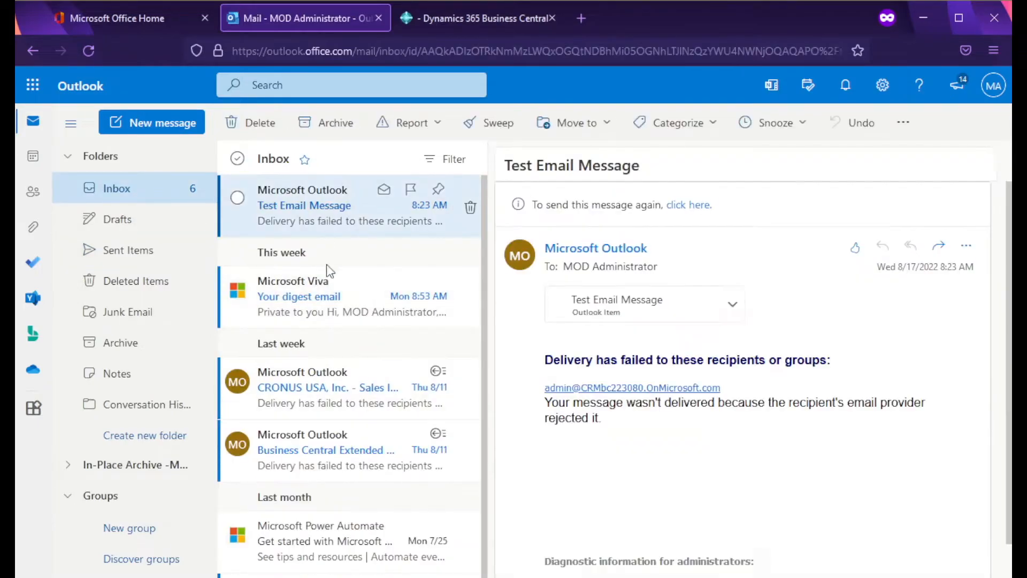
{"action": "left_click", "coordinate": [150, 249]}
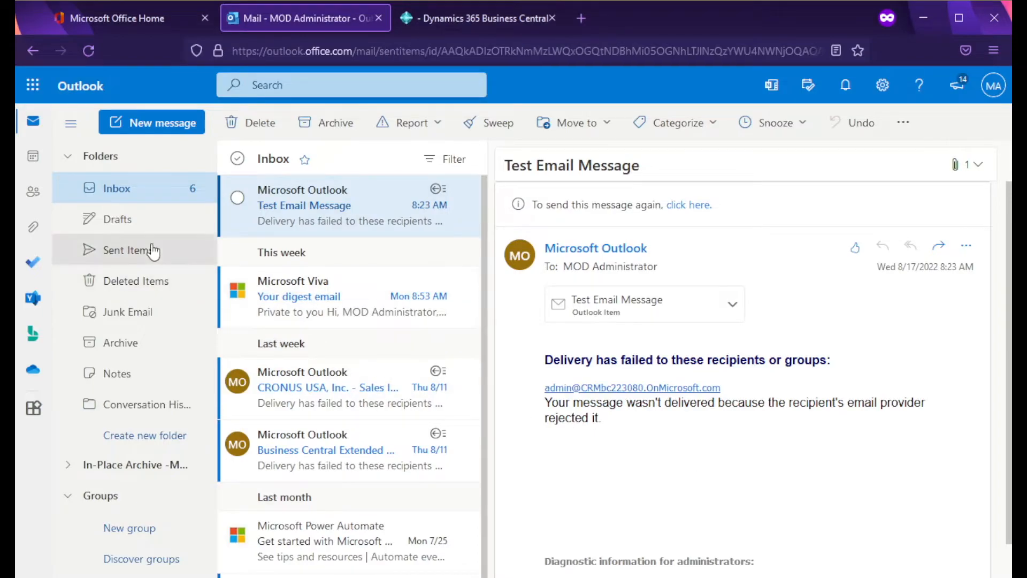
Step: Switch back to Business Central, finish the email setup and return to the home page
{"action": "left_click", "coordinate": [479, 10]}
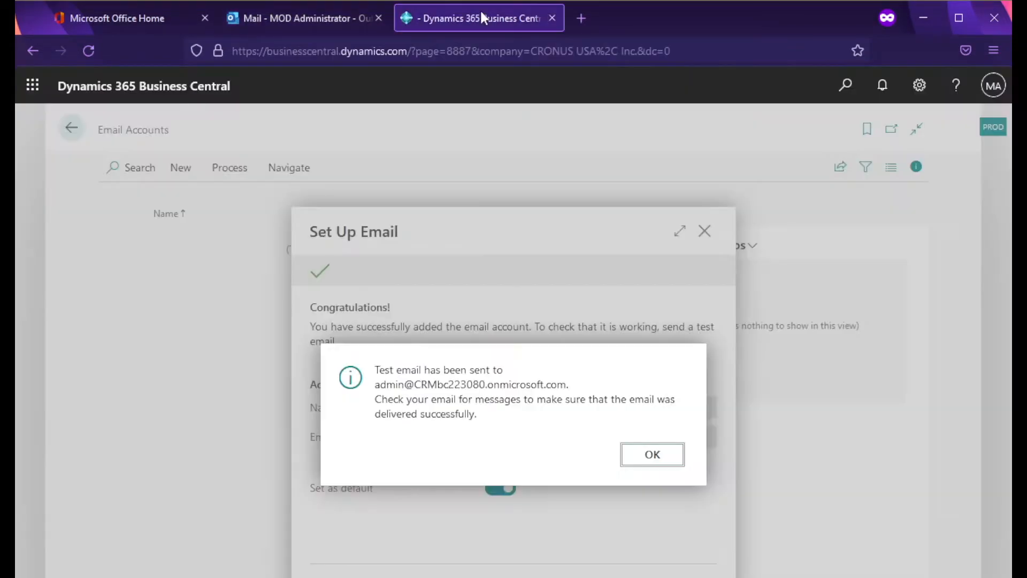
{"action": "left_click", "coordinate": [634, 454]}
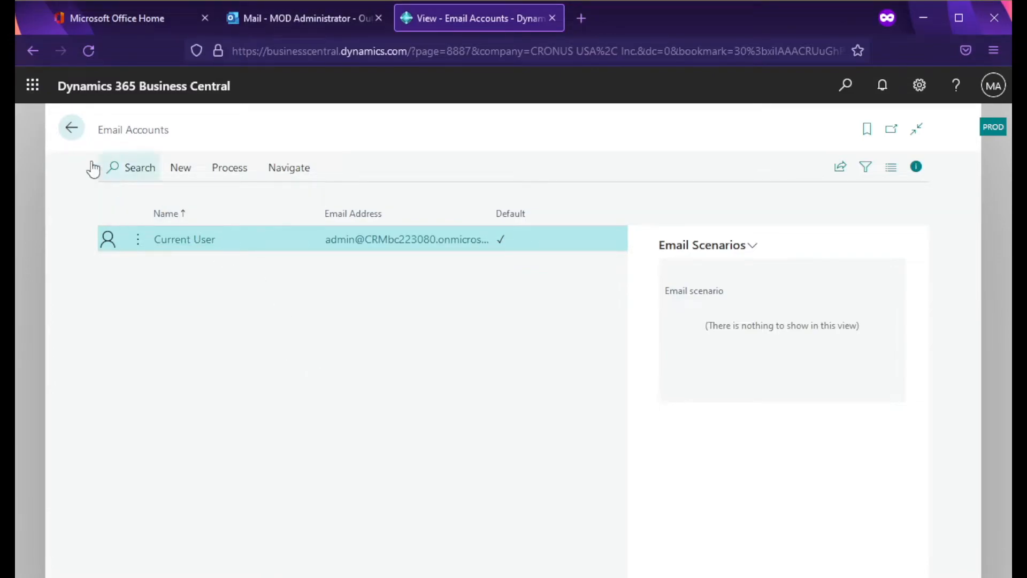
{"action": "left_click", "coordinate": [72, 128]}
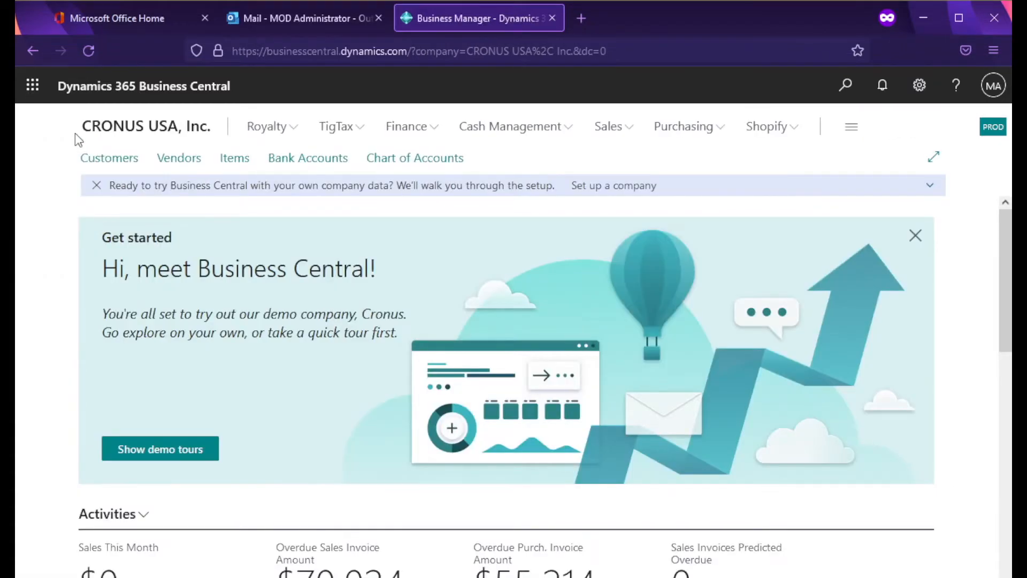
Step: Search for "pos sal inv" and open the Posted Sales Invoices page
{"action": "left_click", "coordinate": [845, 86]}
{"action": "type", "text": "pos sal inv"}
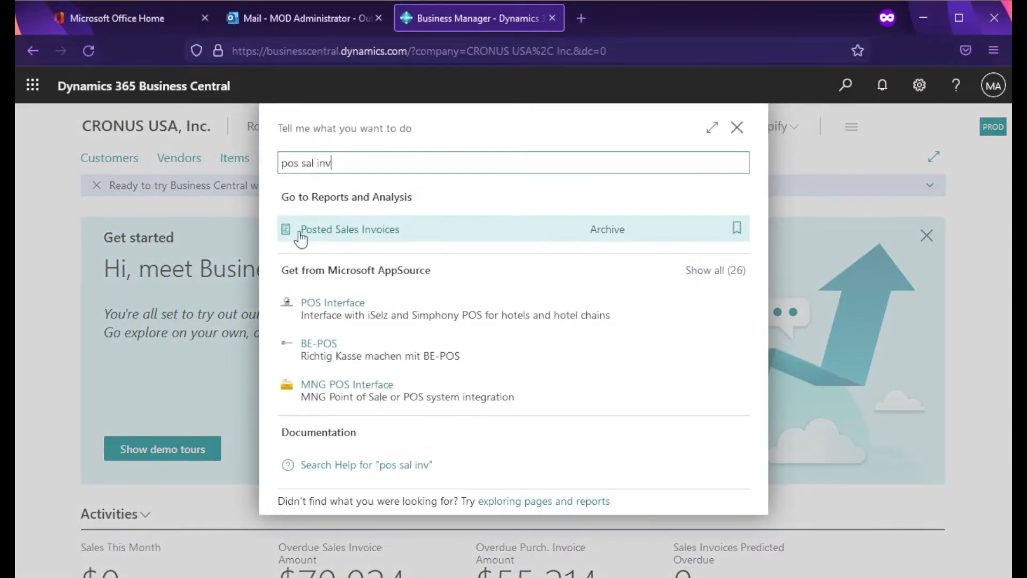
{"action": "left_click", "coordinate": [338, 235]}
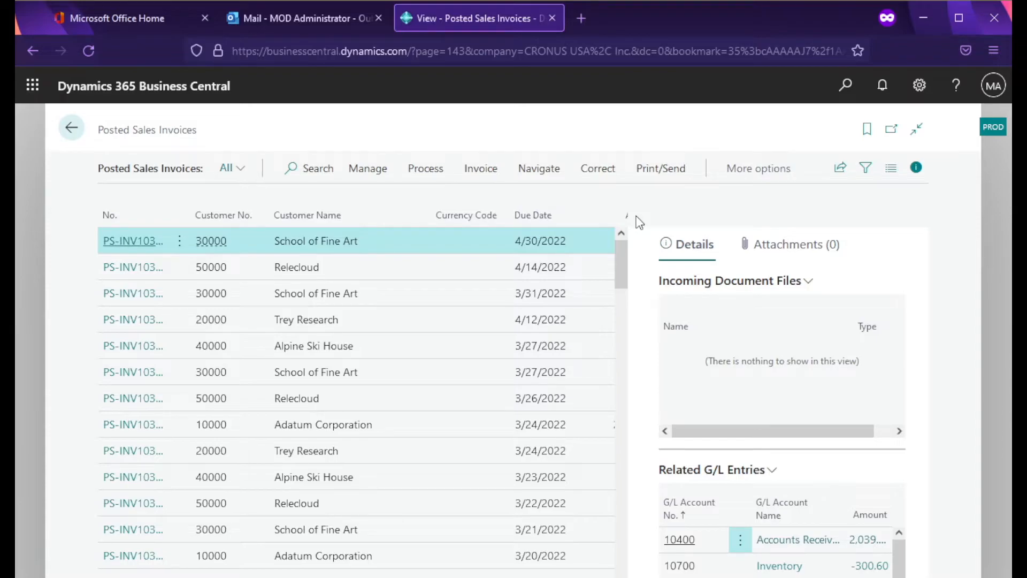
Step: Open the School of Fine Art invoice due 4/30/2022 and create an email for it in an enlarged editor
{"action": "left_click", "coordinate": [662, 169]}
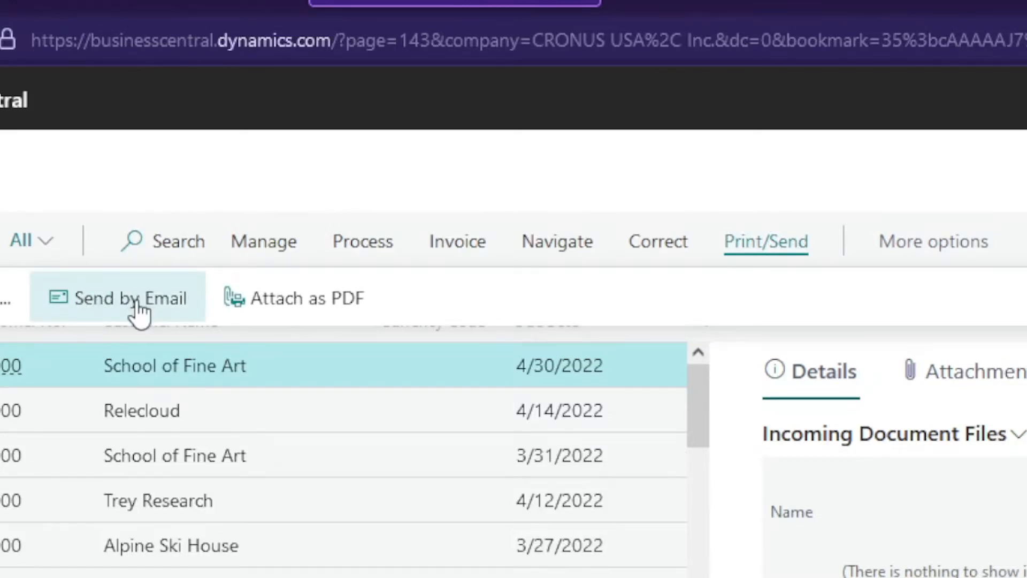
{"action": "left_click", "coordinate": [122, 247]}
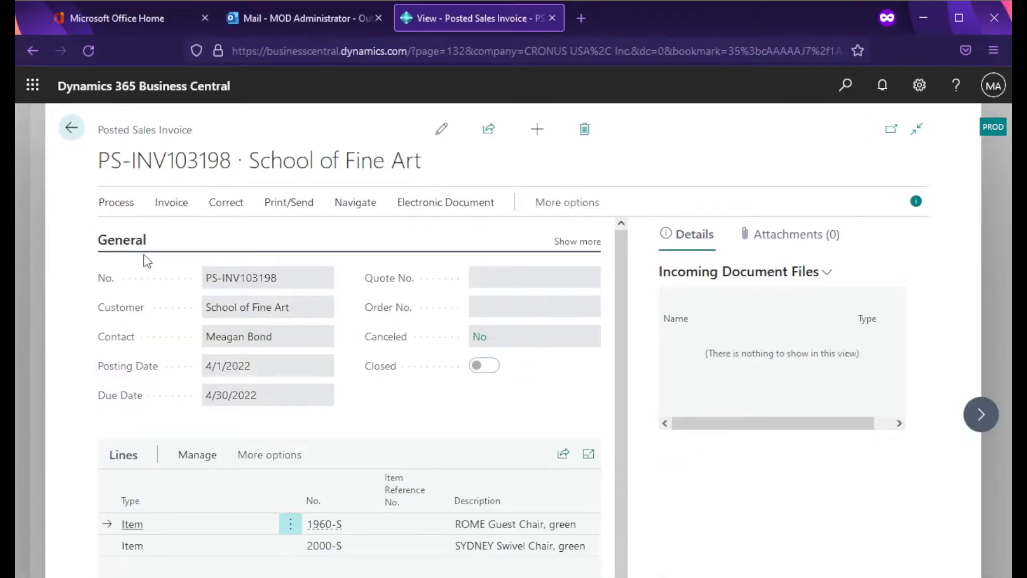
{"action": "left_click", "coordinate": [286, 212]}
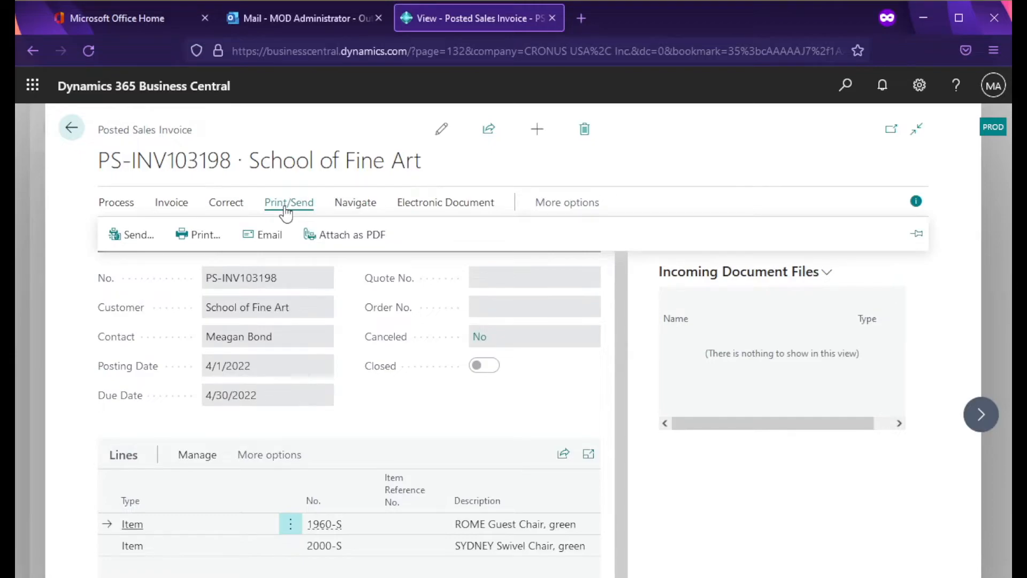
{"action": "left_click", "coordinate": [266, 240]}
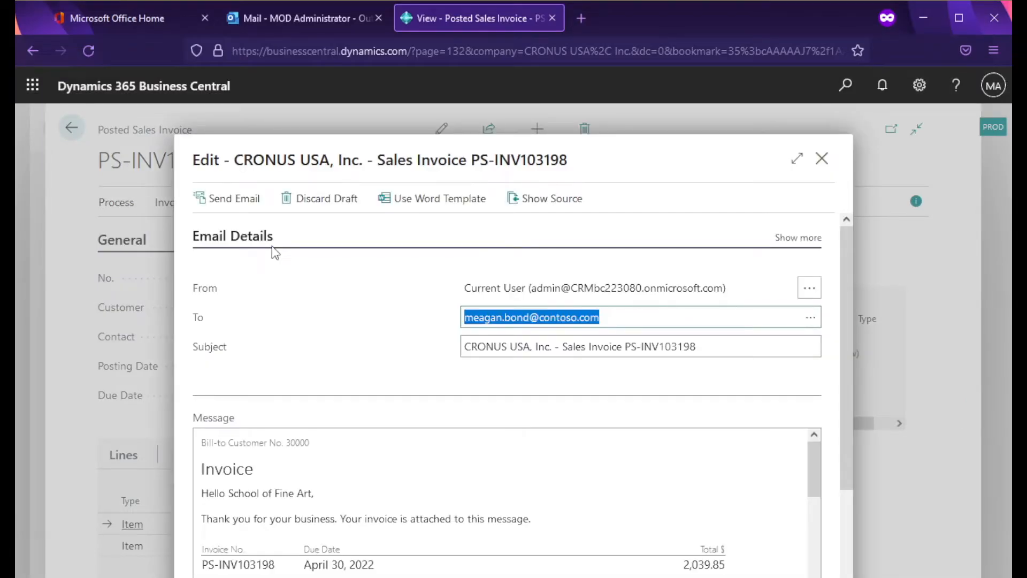
{"action": "left_click", "coordinate": [797, 158]}
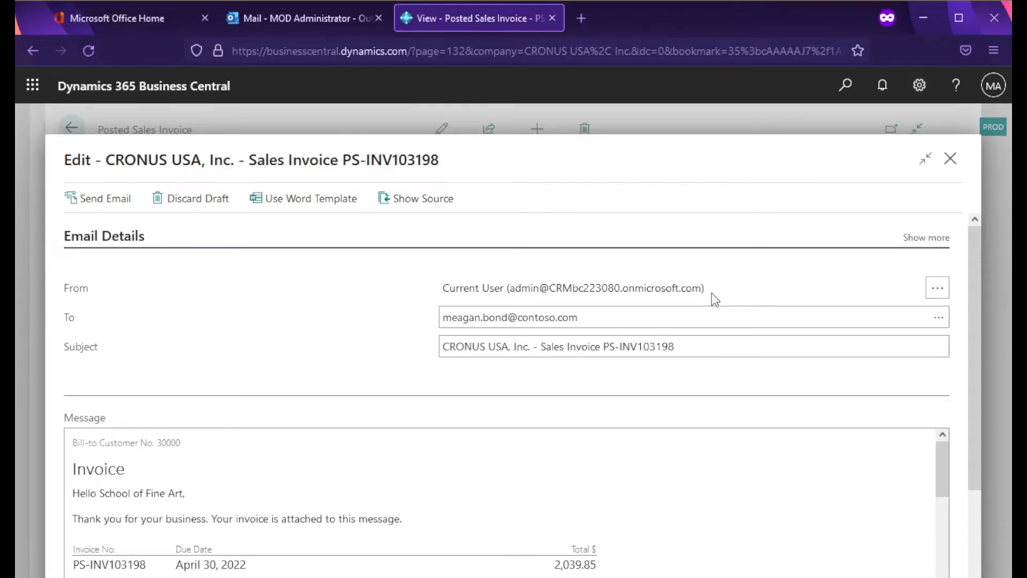
Step: Look at the sender account selection and the recipient field of the invoice email
{"action": "left_click", "coordinate": [937, 289]}
{"action": "left_click", "coordinate": [595, 324]}
{"action": "left_click", "coordinate": [613, 319]}
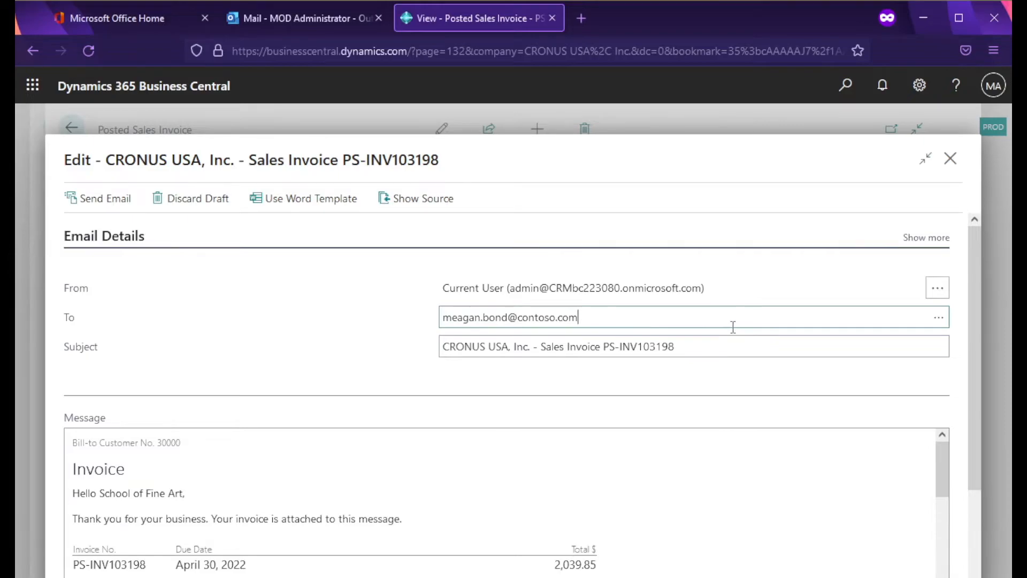
Step: Add the contact's email address again through the recipient lookup and delete the duplicate address
{"action": "triple_click", "coordinate": [541, 316]}
{"action": "left_click", "coordinate": [626, 321]}
{"action": "left_click", "coordinate": [942, 324]}
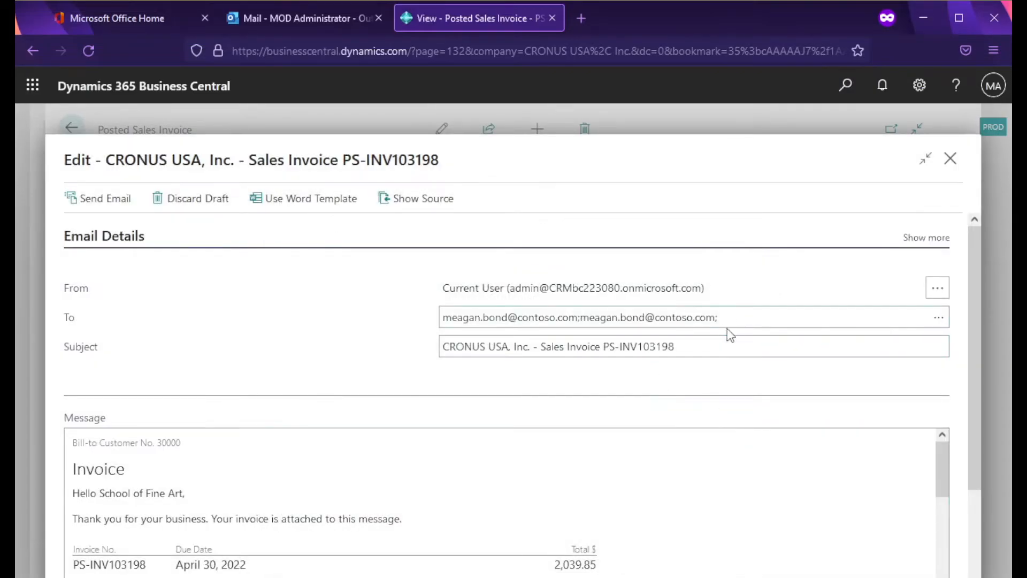
{"action": "left_click_drag", "start_coordinate": [741, 321], "coordinate": [642, 320]}
{"action": "left_click_drag", "start_coordinate": [752, 321], "coordinate": [581, 324]}
{"action": "key", "text": "BackSpace"}
{"action": "key", "text": "BackSpace"}
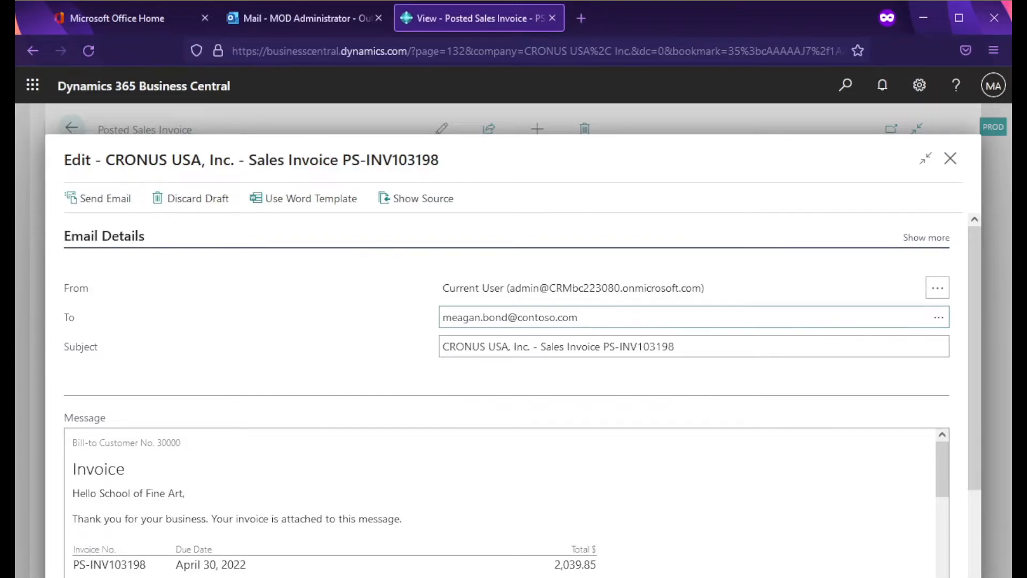
Step: Review the invoice email's subject, message body, signature block and attachments section
{"action": "left_click", "coordinate": [714, 347]}
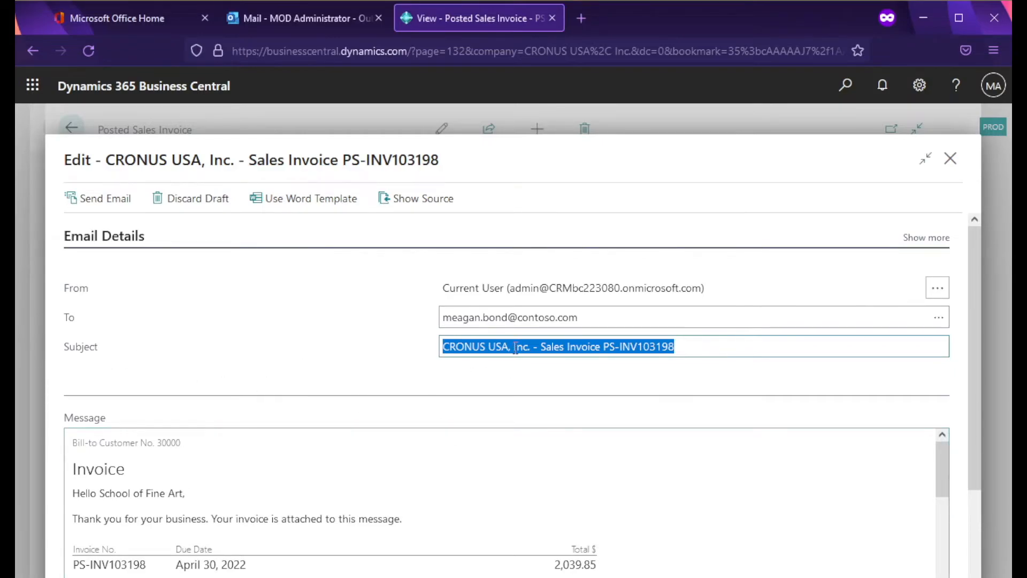
{"action": "left_click", "coordinate": [535, 348]}
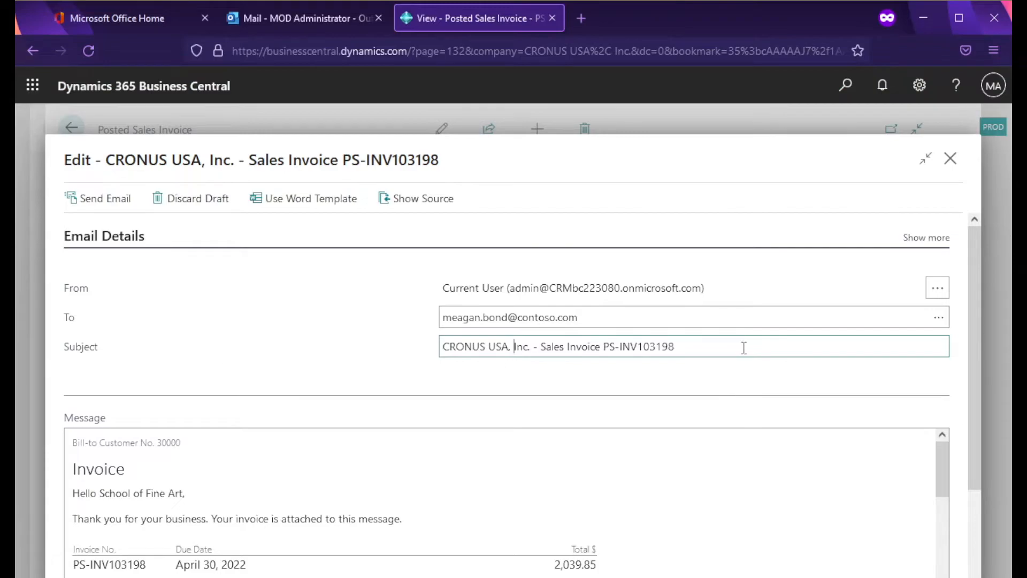
{"action": "left_click_drag", "start_coordinate": [721, 350], "coordinate": [428, 346]}
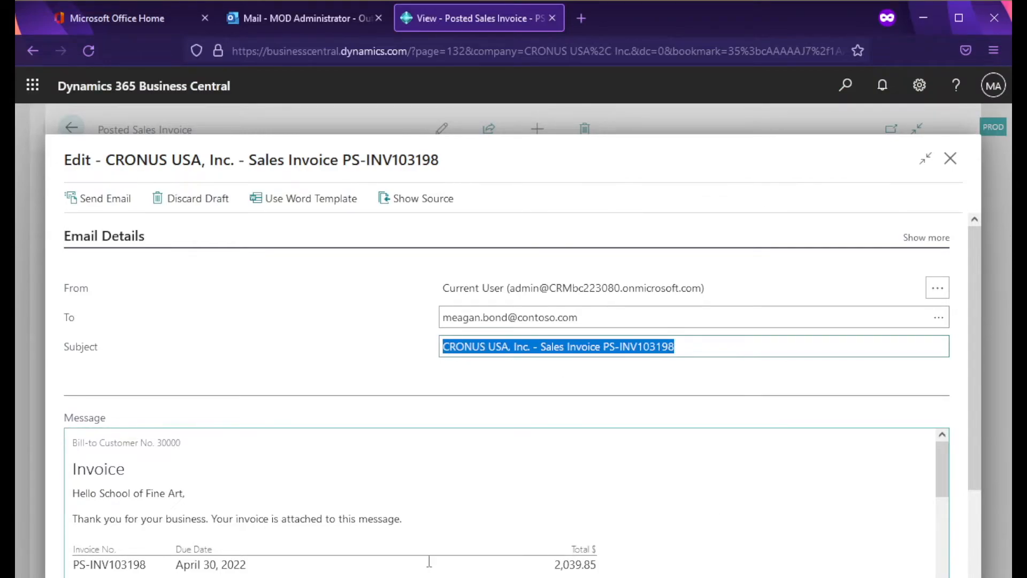
{"action": "scroll", "coordinate": [427, 557], "scroll_direction": "down", "scroll_amount": 5}
{"action": "scroll", "coordinate": [238, 516], "scroll_direction": "up", "scroll_amount": 5}
{"action": "left_click", "coordinate": [942, 466]}
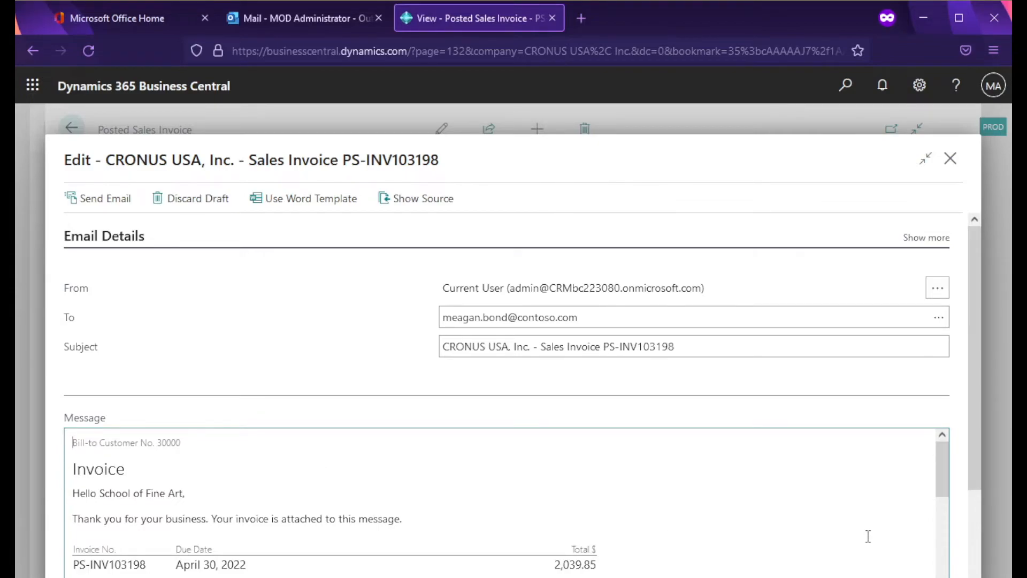
{"action": "left_click_drag", "start_coordinate": [942, 488], "coordinate": [943, 554]}
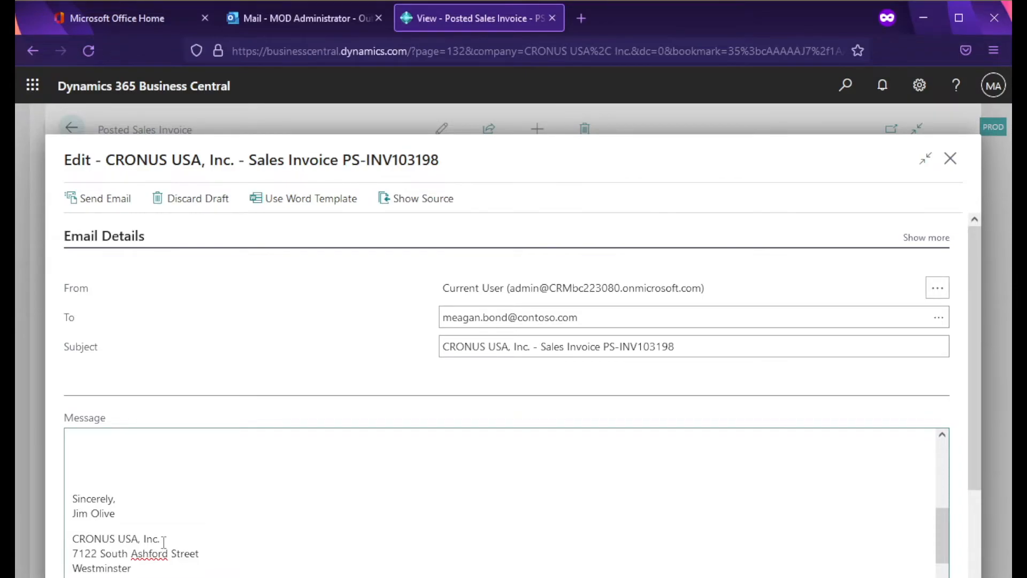
{"action": "scroll", "coordinate": [770, 547], "scroll_direction": "down", "scroll_amount": 1}
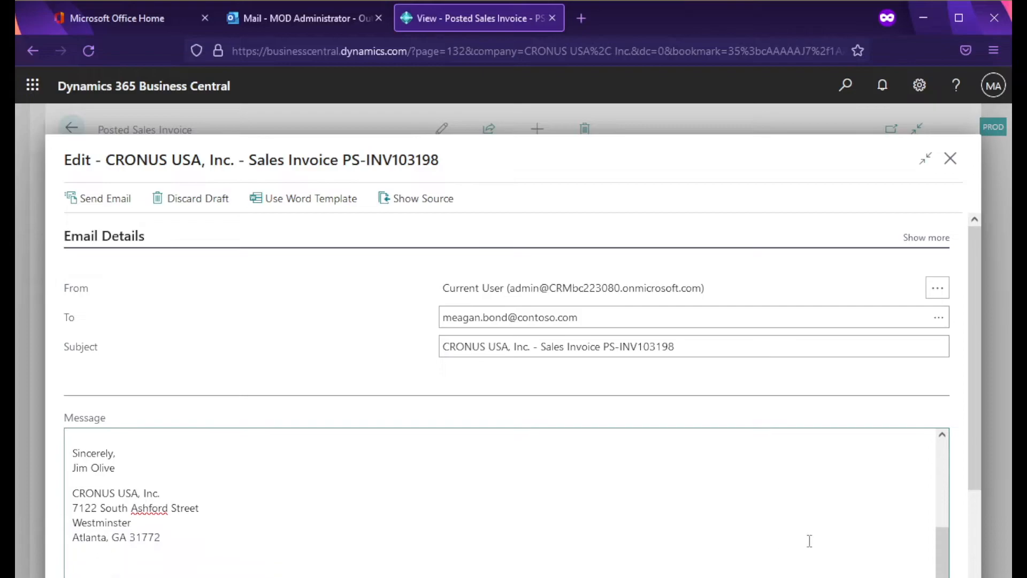
{"action": "scroll", "coordinate": [972, 532], "scroll_direction": "down", "scroll_amount": 2}
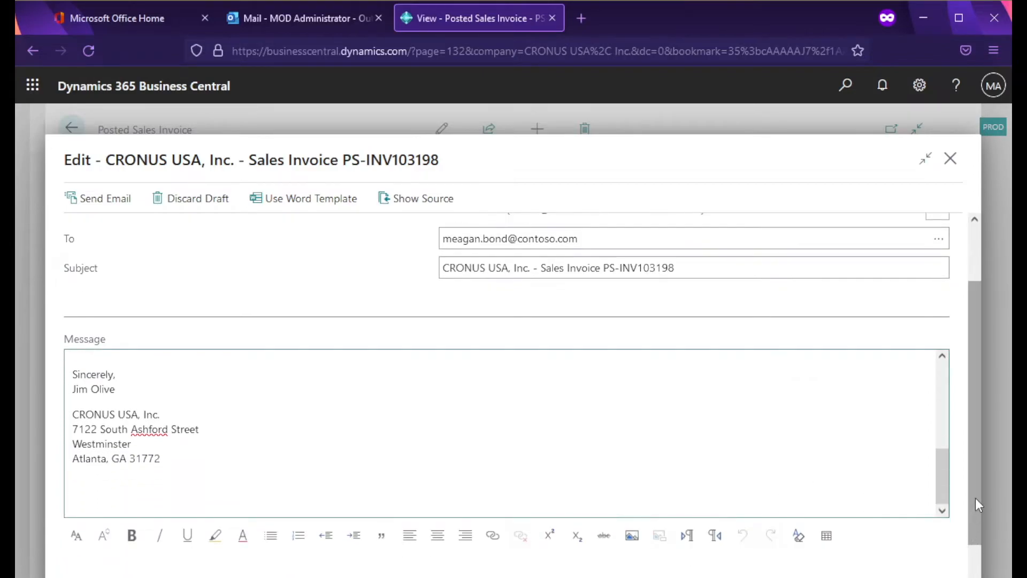
{"action": "scroll", "coordinate": [975, 503], "scroll_direction": "down", "scroll_amount": 2}
{"action": "scroll", "coordinate": [971, 544], "scroll_direction": "down", "scroll_amount": 1}
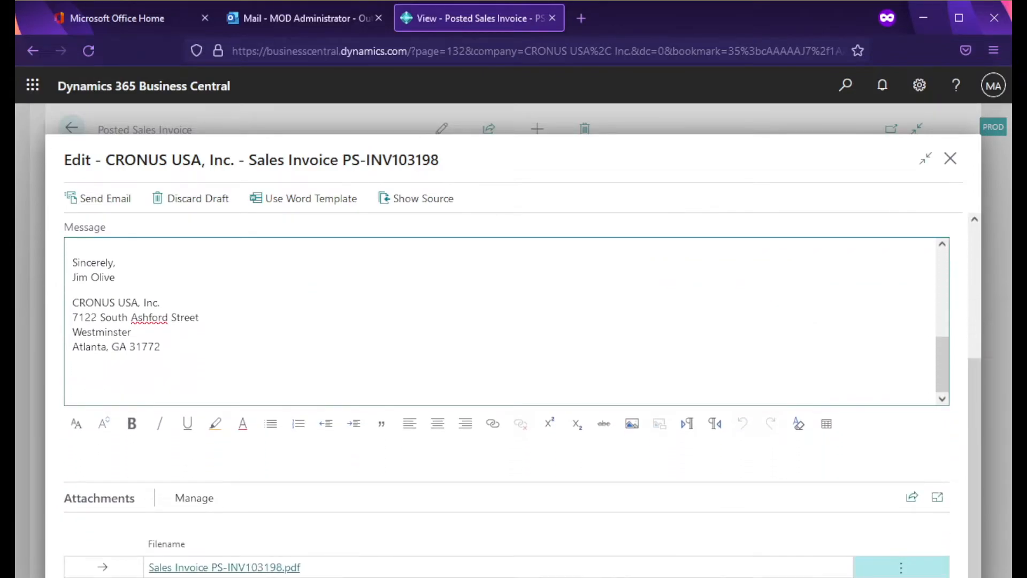
{"action": "left_click_drag", "start_coordinate": [220, 337], "coordinate": [29, 258]}
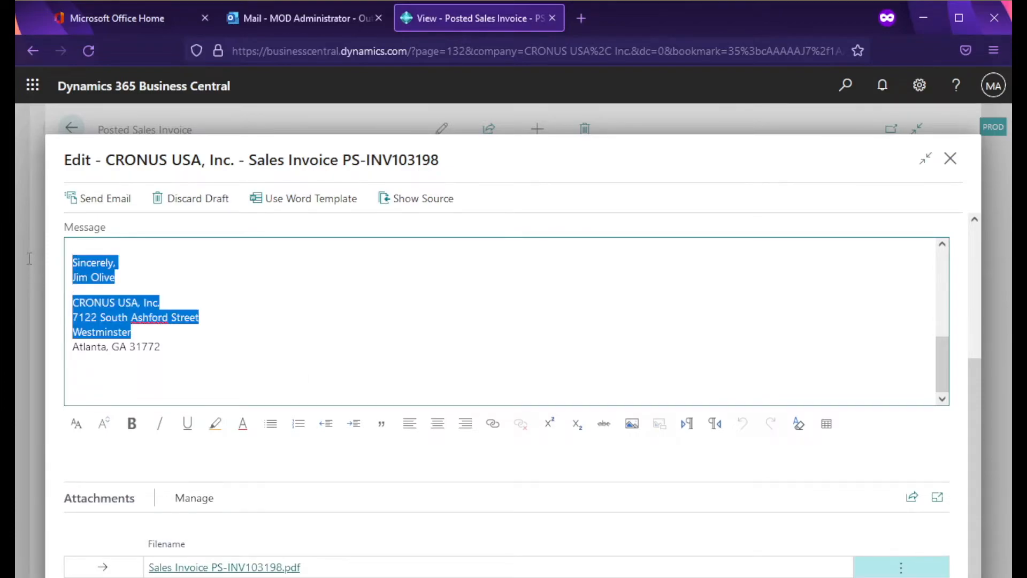
{"action": "left_click", "coordinate": [275, 342]}
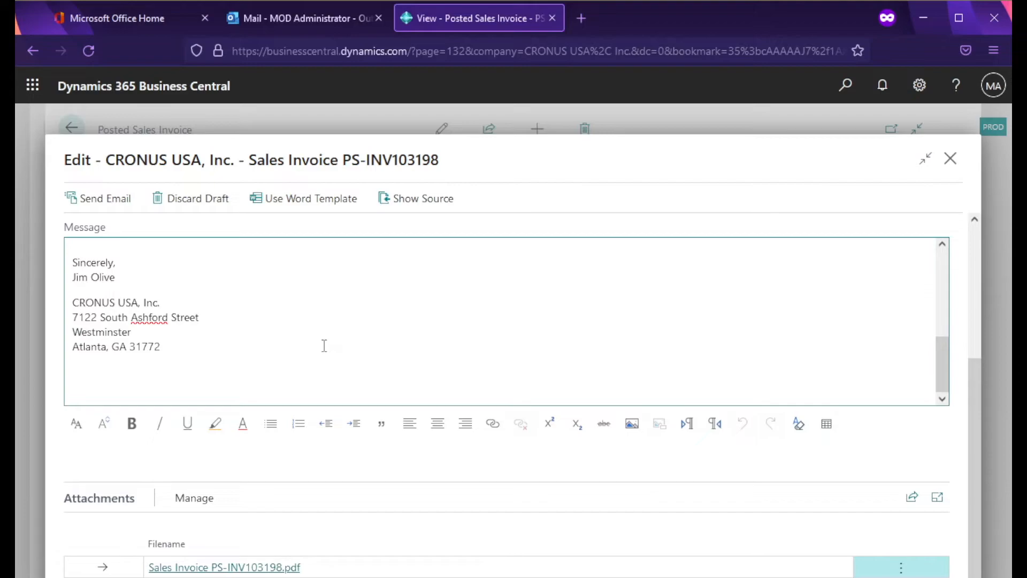
{"action": "mouse_move", "coordinate": [942, 364]}
{"action": "left_mouse_down"}
{"action": "mouse_move", "coordinate": [952, 309]}
{"action": "mouse_move", "coordinate": [947, 368]}
{"action": "left_mouse_up"}
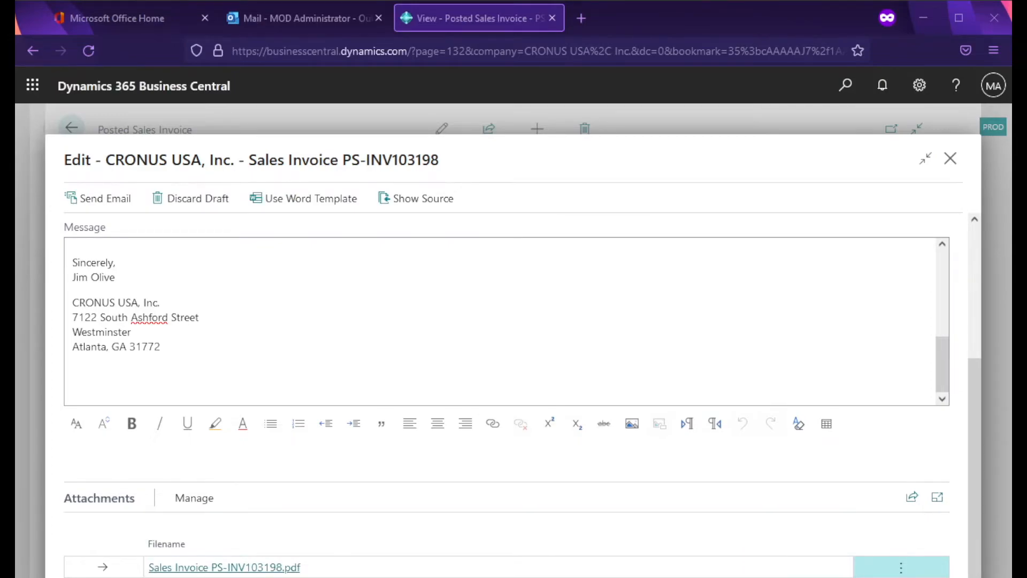
{"action": "left_click", "coordinate": [199, 498]}
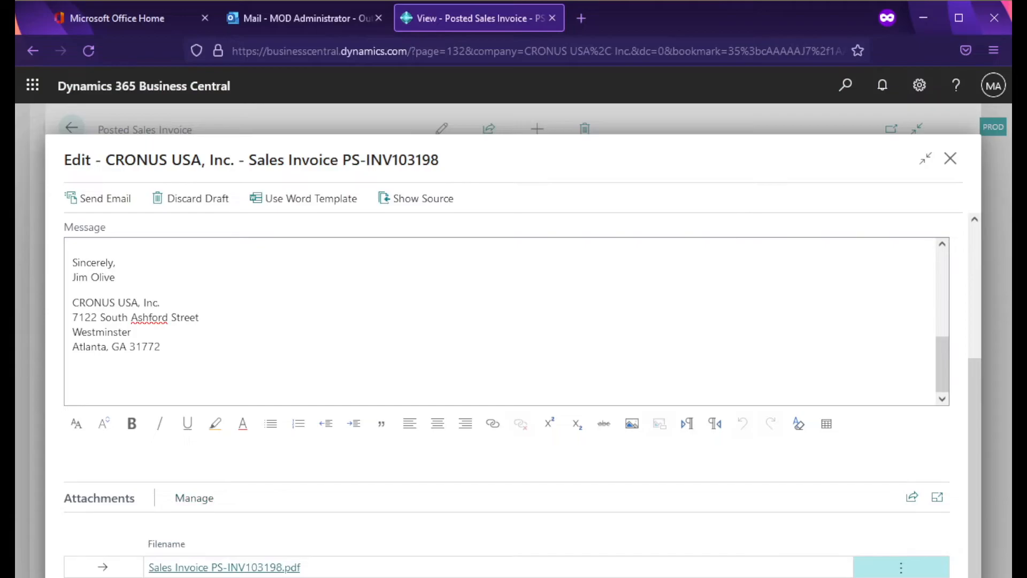
Step: Expand the Email Details to show the additional fields and check Cc and Bcc
{"action": "scroll", "coordinate": [506, 375], "scroll_direction": "up", "scroll_amount": 3}
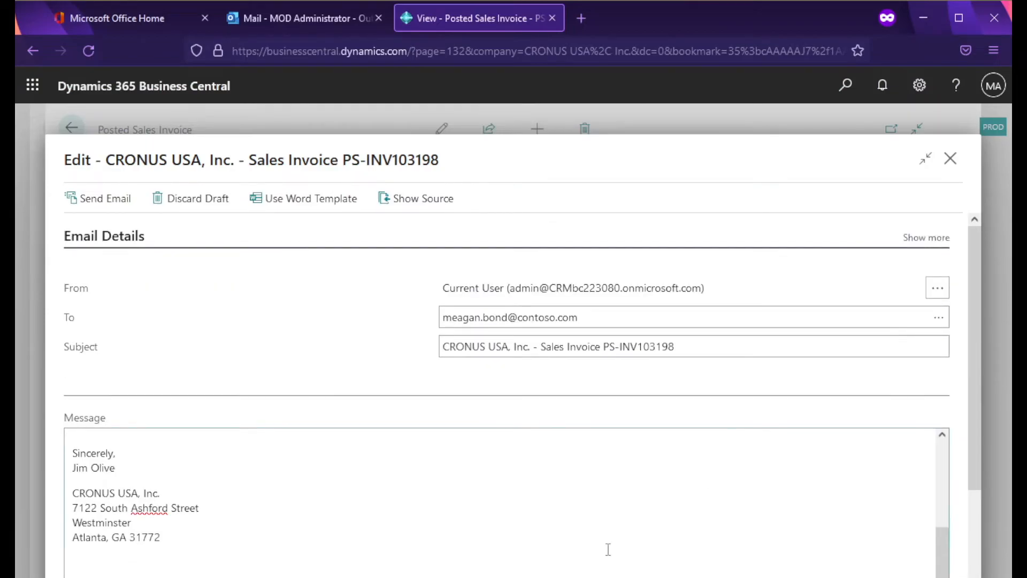
{"action": "left_click", "coordinate": [929, 238]}
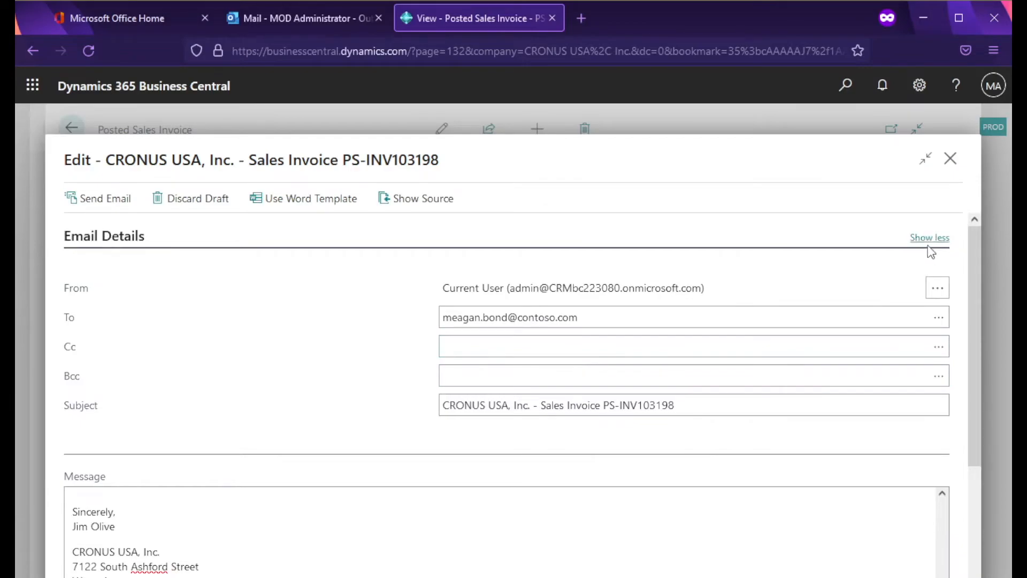
{"action": "left_click", "coordinate": [519, 343]}
{"action": "left_click", "coordinate": [517, 373]}
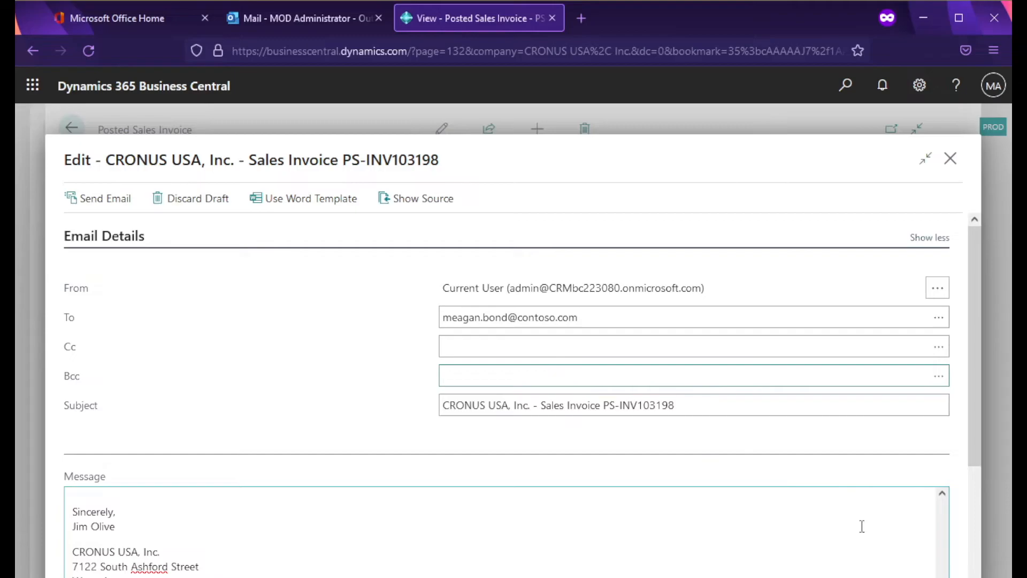
Step: Check the invoice email's message and attachments, and send the email
{"action": "scroll", "coordinate": [859, 524], "scroll_direction": "down", "scroll_amount": 5}
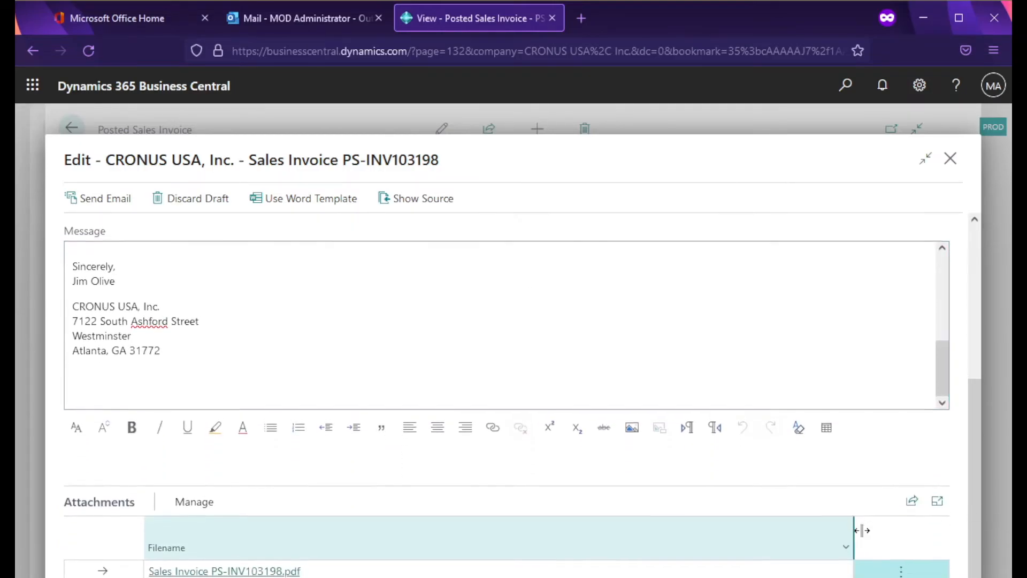
{"action": "scroll", "coordinate": [826, 500], "scroll_direction": "up", "scroll_amount": 5}
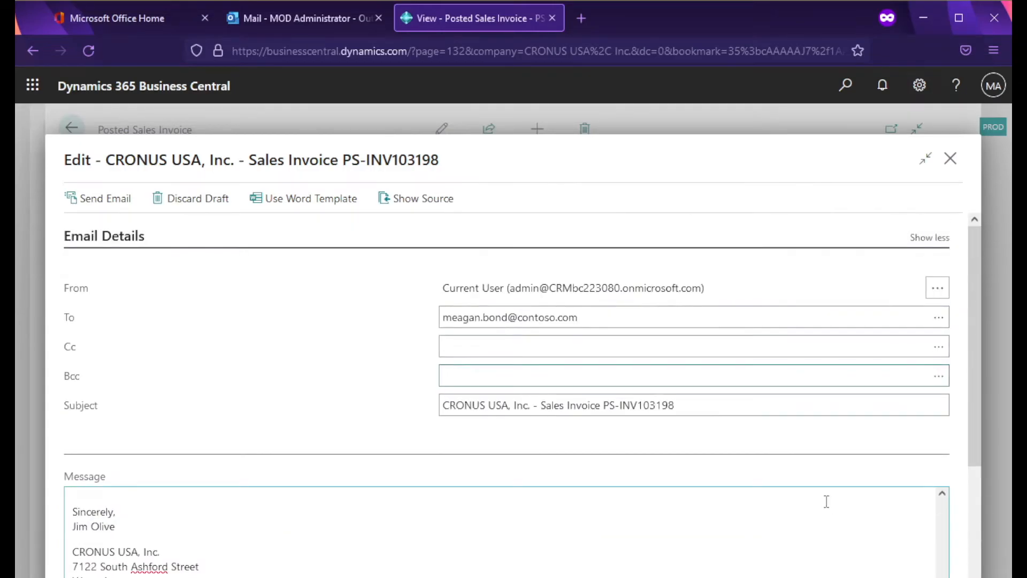
{"action": "left_click", "coordinate": [108, 208]}
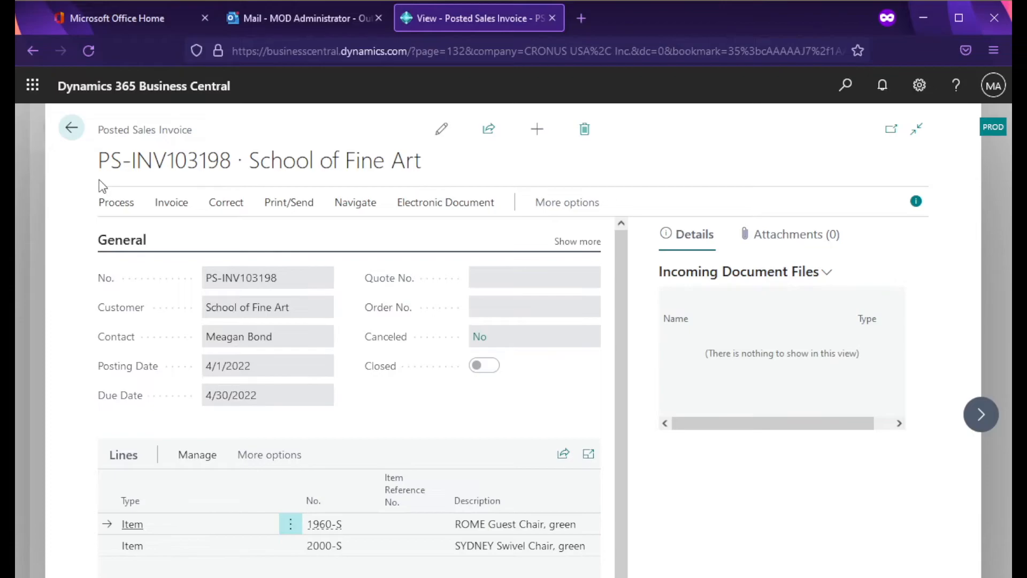
Step: Switch to Outlook and examine the newly sent sales invoice email in Sent Items, including its subject, attachment and body
{"action": "left_click", "coordinate": [286, 19]}
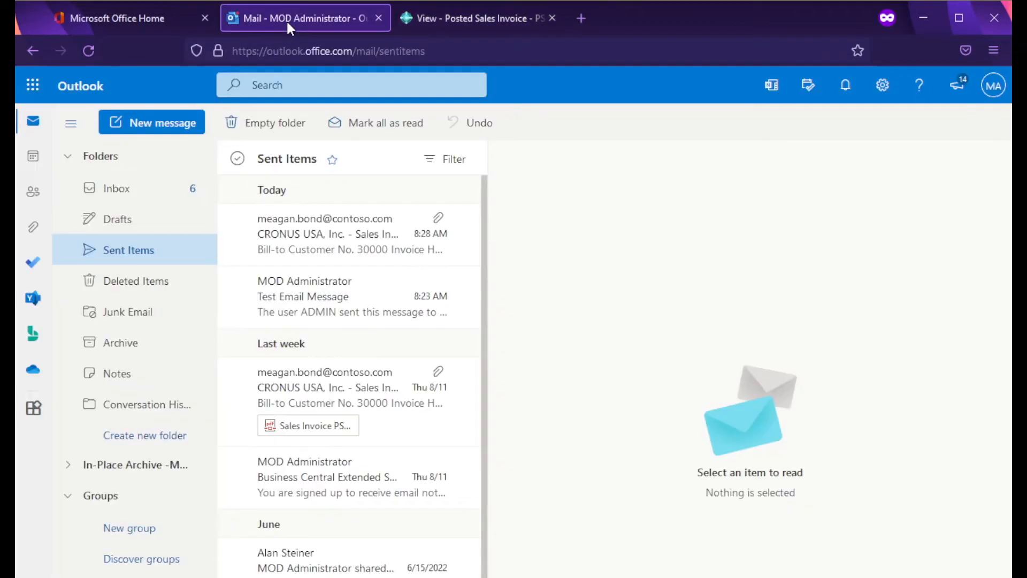
{"action": "left_click", "coordinate": [309, 242]}
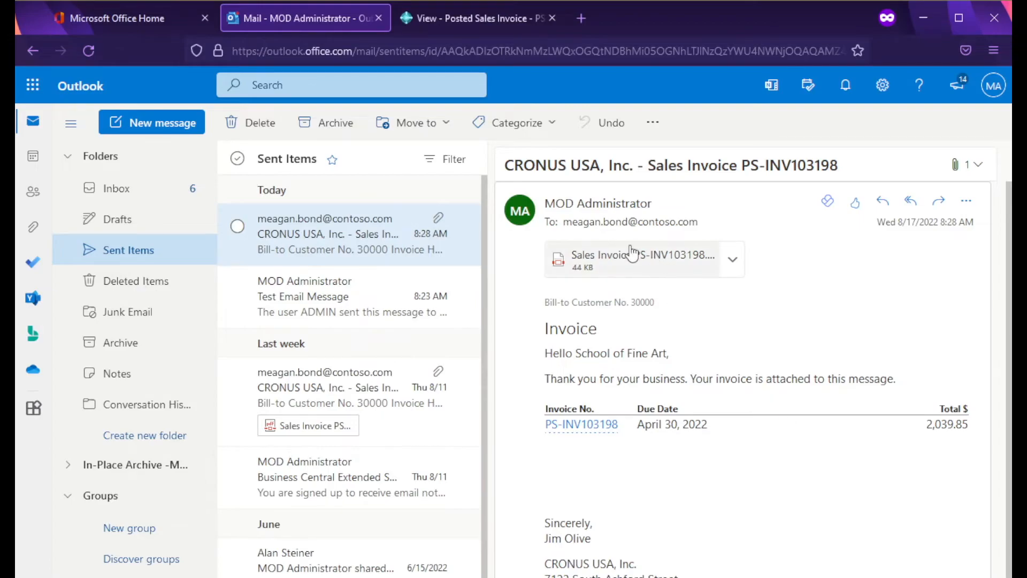
{"action": "left_click_drag", "start_coordinate": [514, 165], "coordinate": [815, 166]}
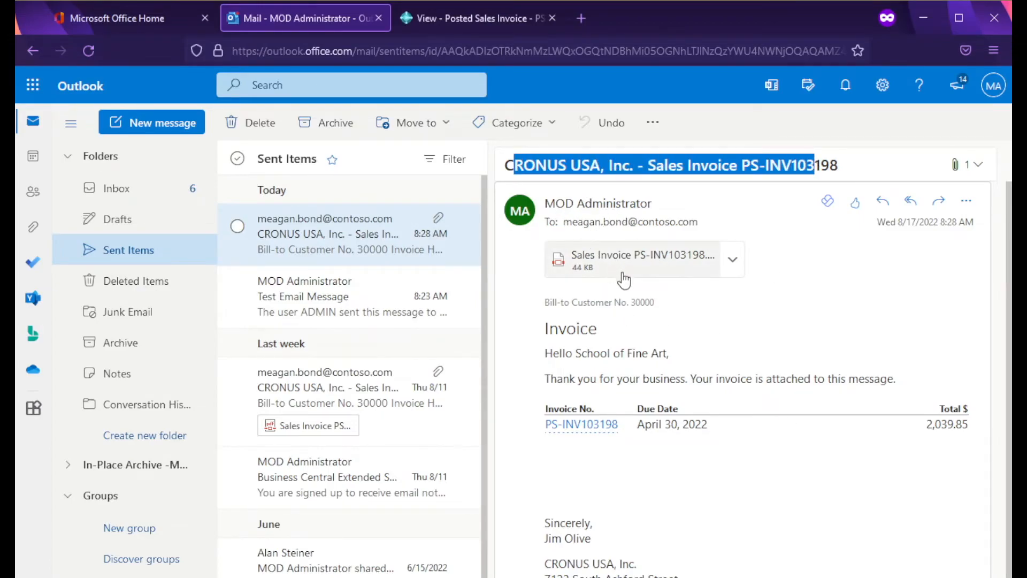
{"action": "scroll", "coordinate": [749, 375], "scroll_direction": "down", "scroll_amount": 2}
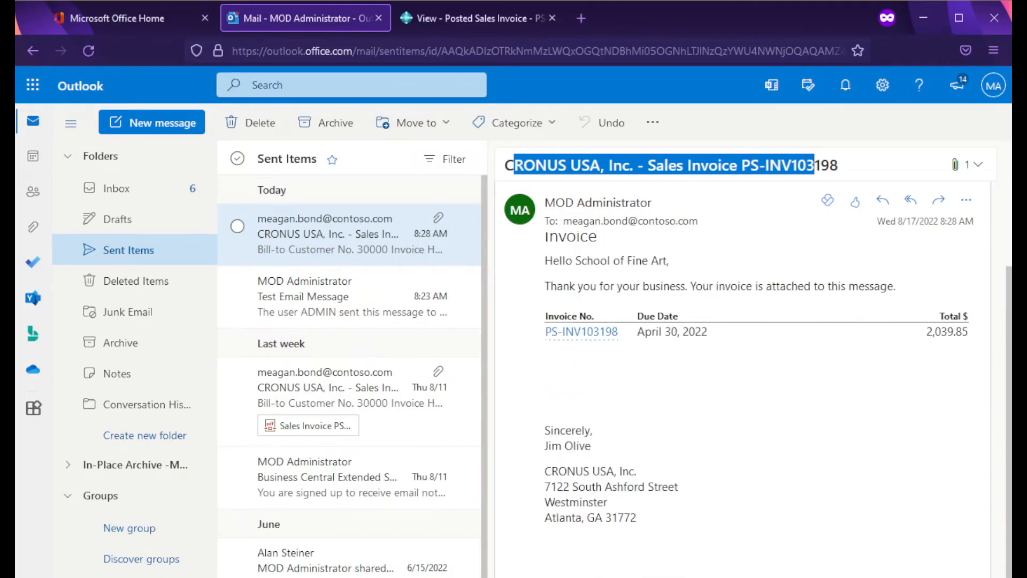
{"action": "scroll", "coordinate": [749, 348], "scroll_direction": "up", "scroll_amount": 2}
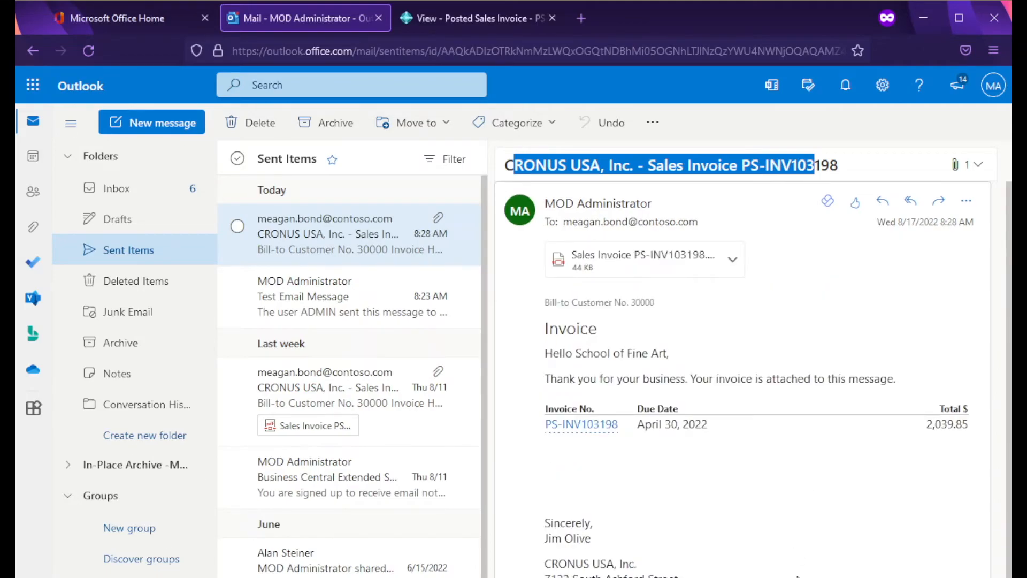
{"action": "left_click", "coordinate": [780, 386]}
Step: Return to Business Central, leave the posted sales invoice, and find and open the Sent Emails page
{"action": "left_click", "coordinate": [441, 16]}
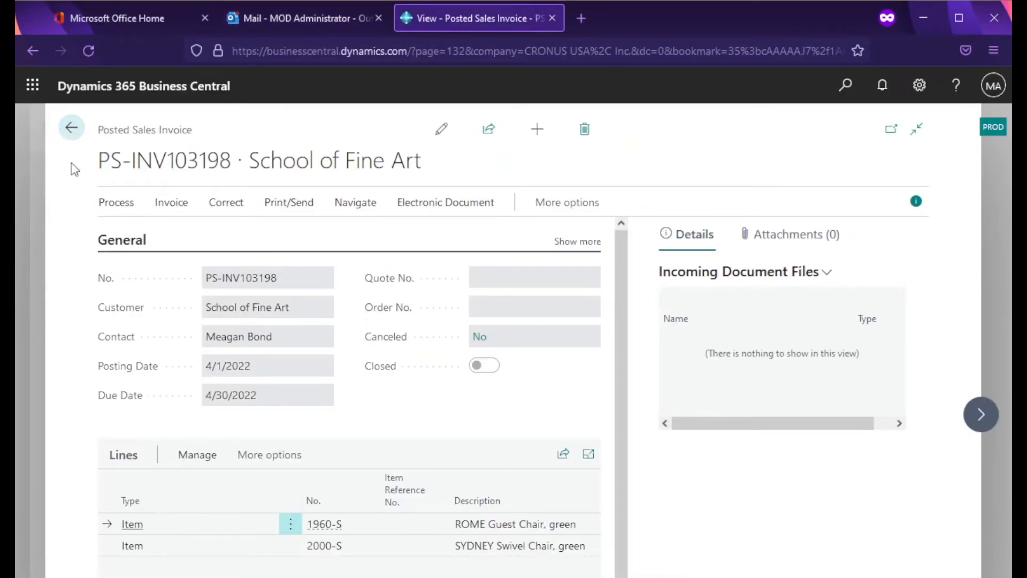
{"action": "left_click", "coordinate": [70, 134]}
{"action": "left_click", "coordinate": [843, 88]}
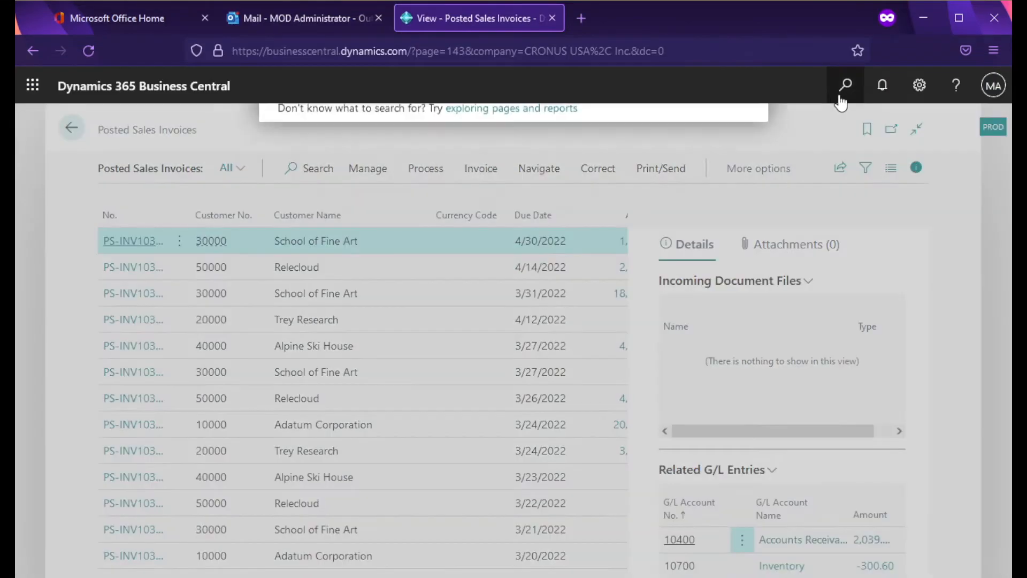
{"action": "type", "text": "sent"}
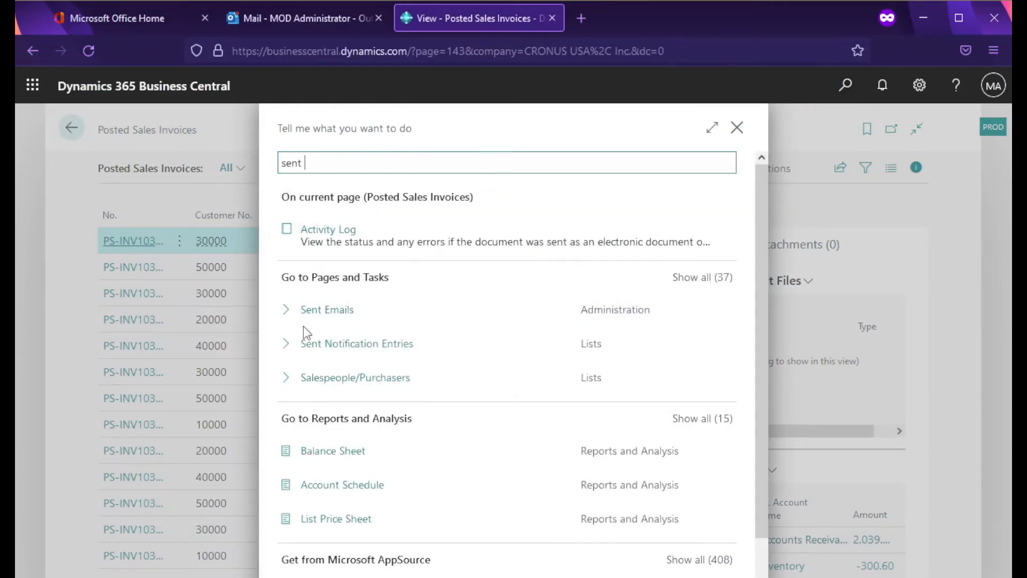
{"action": "left_click", "coordinate": [326, 311]}
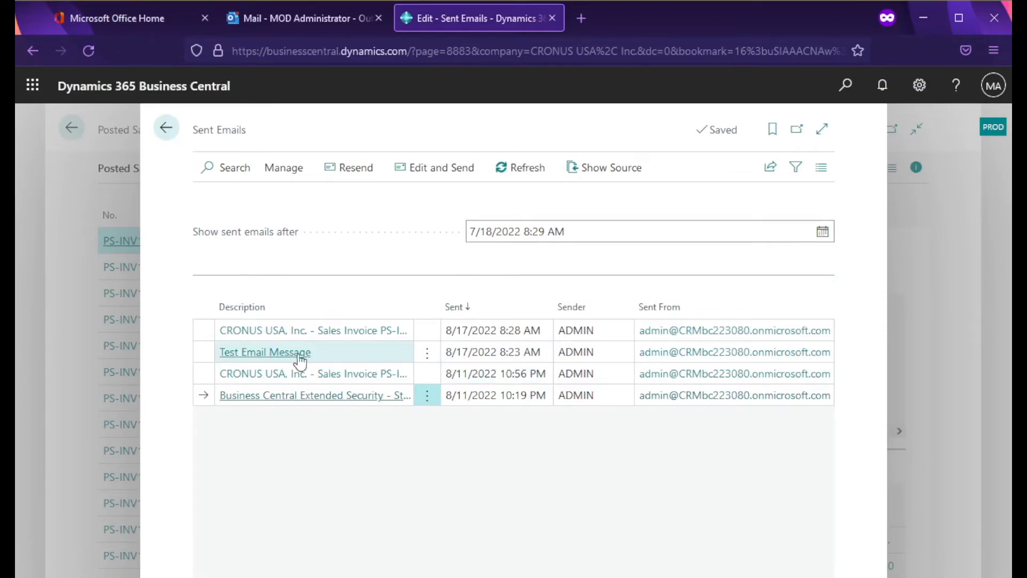
Step: Inspect the Test Email Message and the latest sales invoice email from Sent Emails, including the invoice email's message and attachments
{"action": "left_click", "coordinate": [386, 354]}
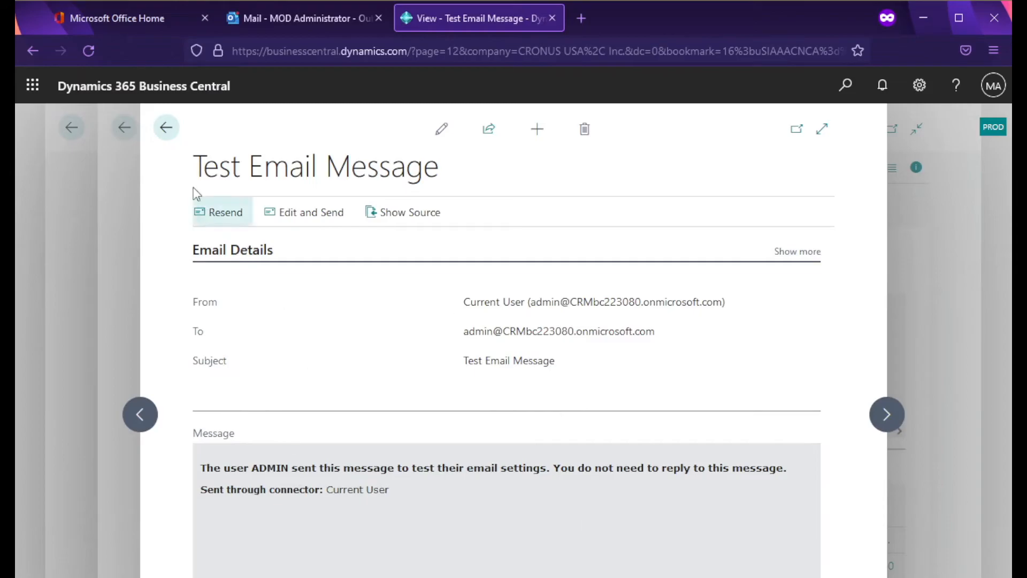
{"action": "left_click", "coordinate": [164, 127]}
{"action": "left_click", "coordinate": [394, 337]}
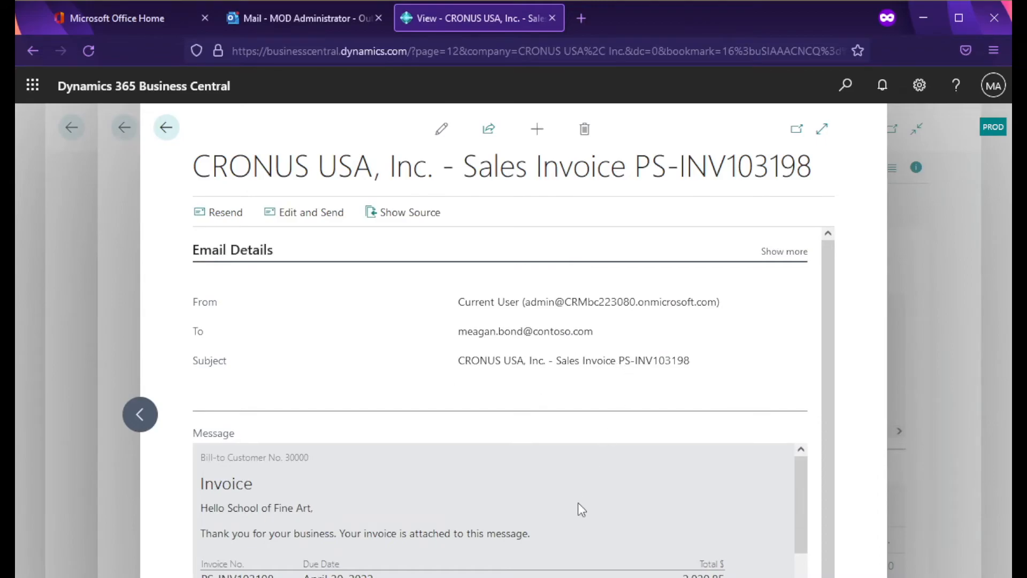
{"action": "scroll", "coordinate": [578, 509], "scroll_direction": "down", "scroll_amount": 5}
{"action": "scroll", "coordinate": [809, 530], "scroll_direction": "down", "scroll_amount": 3}
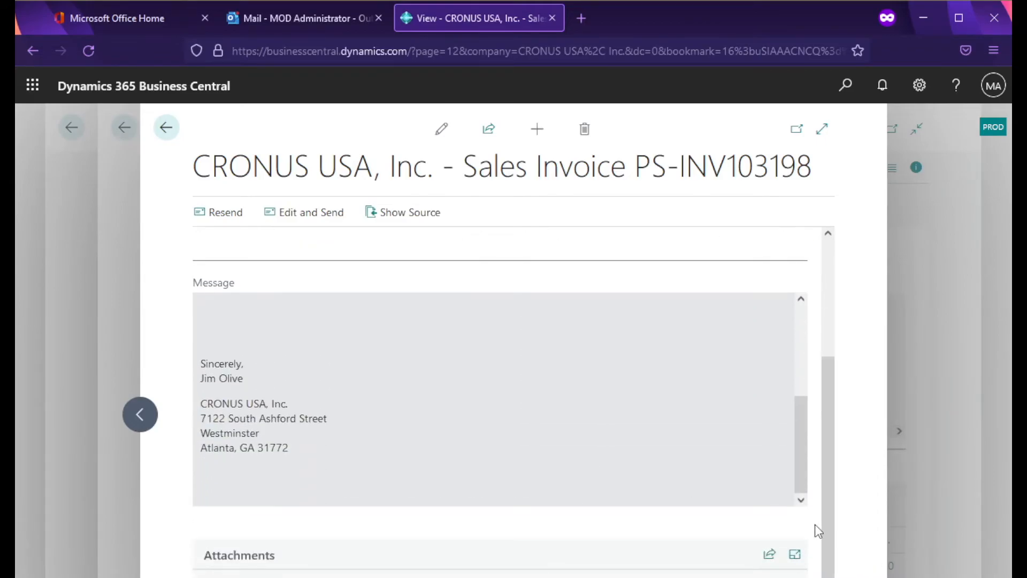
{"action": "scroll", "coordinate": [815, 525], "scroll_direction": "up", "scroll_amount": 3}
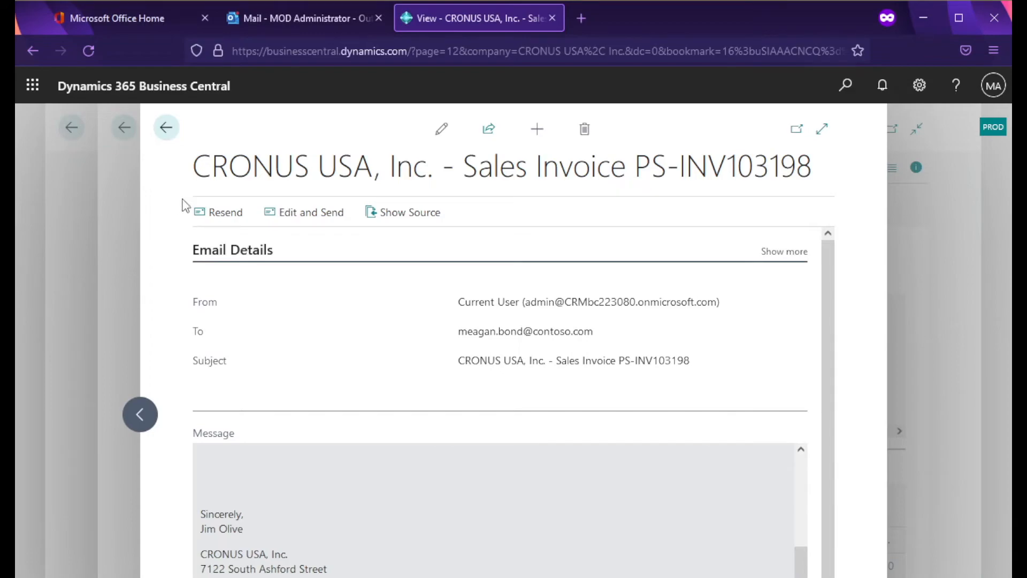
{"action": "left_click", "coordinate": [166, 127]}
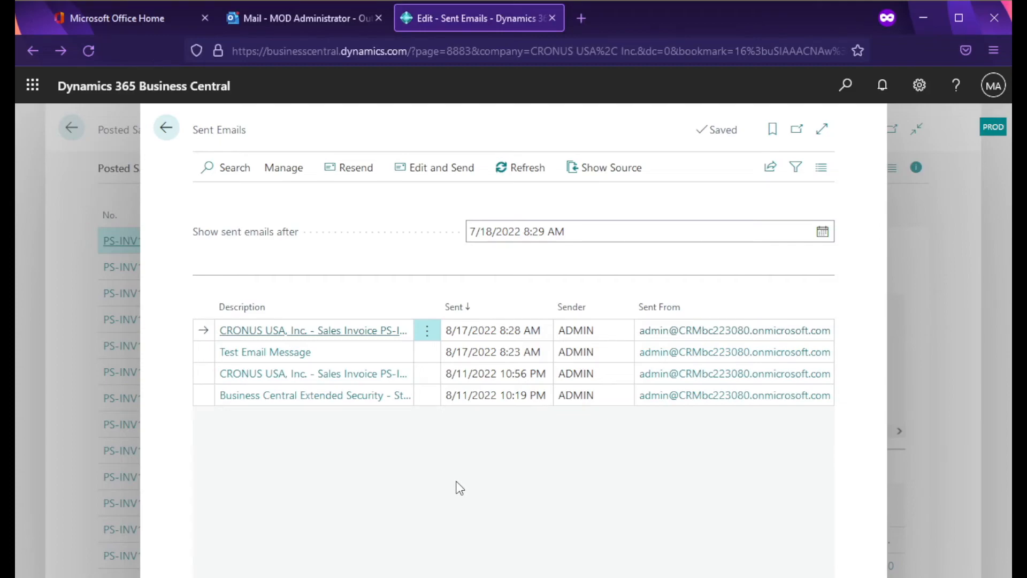
Step: Edit the latest sent sales invoice email, append "- 2nd Attempt" to its subject, and send it again
{"action": "left_click", "coordinate": [444, 172]}
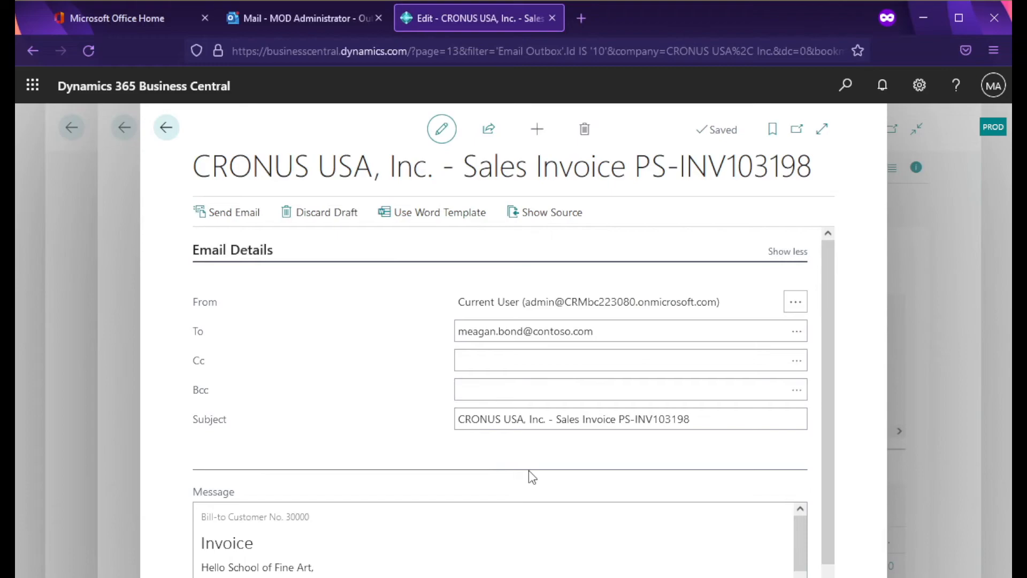
{"action": "scroll", "coordinate": [585, 556], "scroll_direction": "down", "scroll_amount": 5}
{"action": "scroll", "coordinate": [497, 552], "scroll_direction": "down", "scroll_amount": 1}
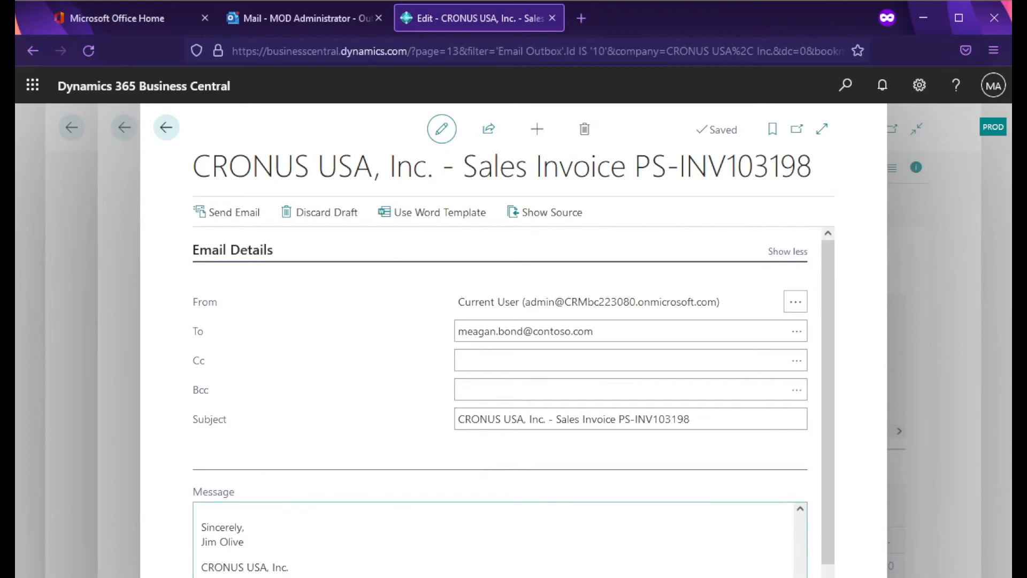
{"action": "scroll", "coordinate": [486, 543], "scroll_direction": "up", "scroll_amount": 6}
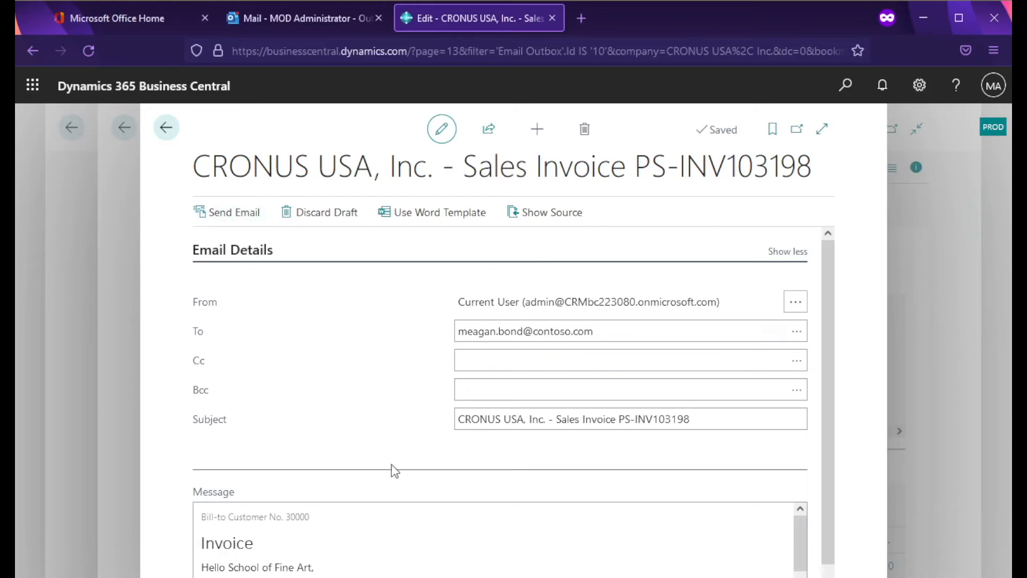
{"action": "left_click", "coordinate": [705, 422]}
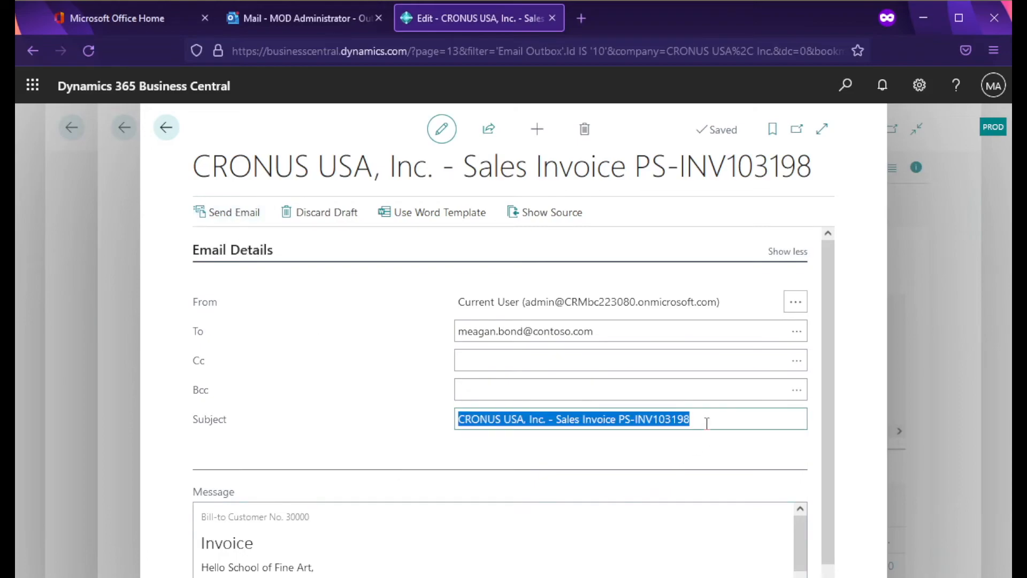
{"action": "left_click", "coordinate": [707, 423]}
{"action": "type", "text": "- 3n"}
{"action": "key", "text": "BackSpace"}
{"action": "key", "text": "BackSpace"}
{"action": "type", "text": "2nd Attempt"}
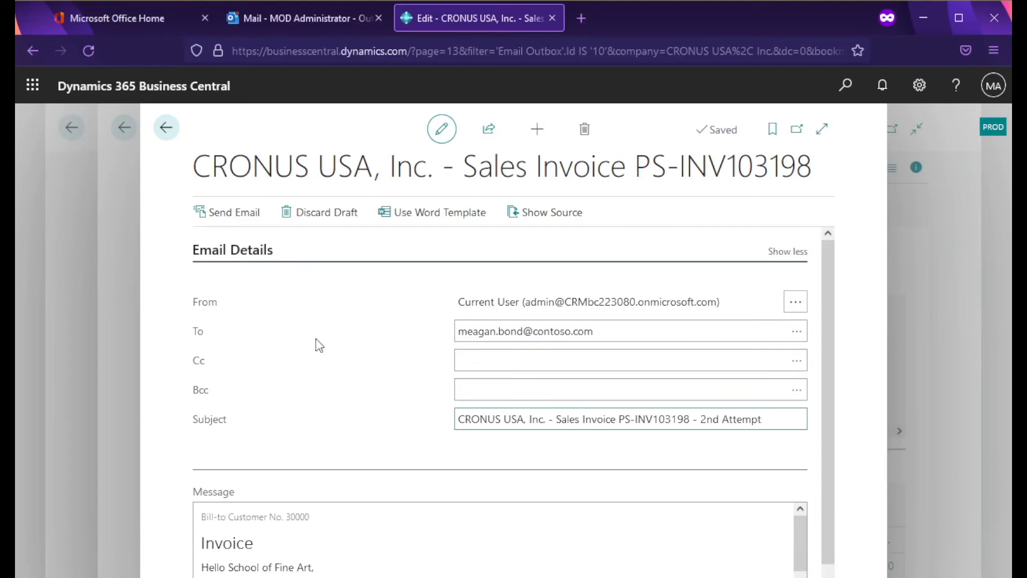
{"action": "left_click", "coordinate": [231, 212]}
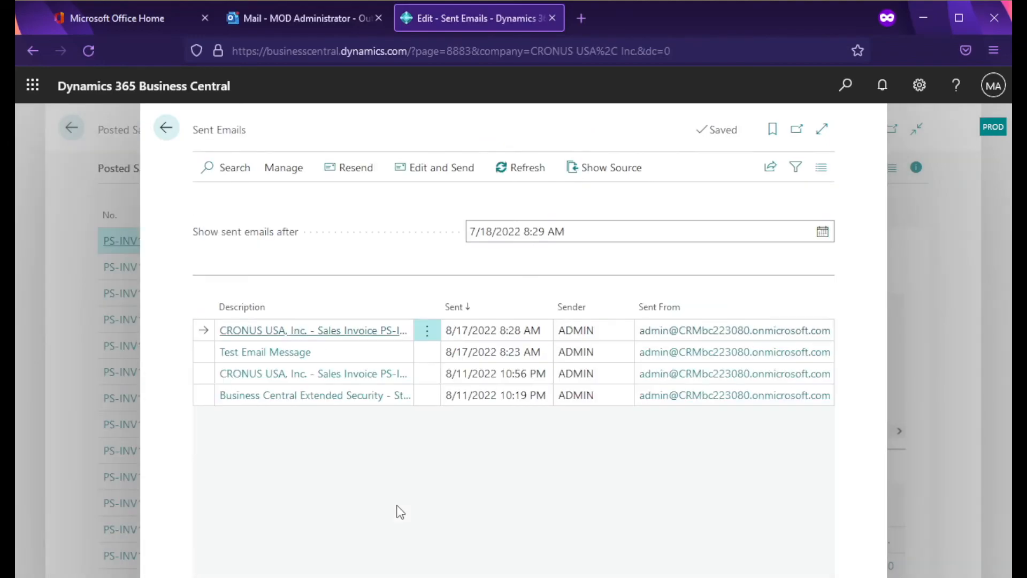
Step: Refresh the Sent Emails list, examine the resent "2nd Attempt" invoice email, and leave the list
{"action": "left_click", "coordinate": [522, 167]}
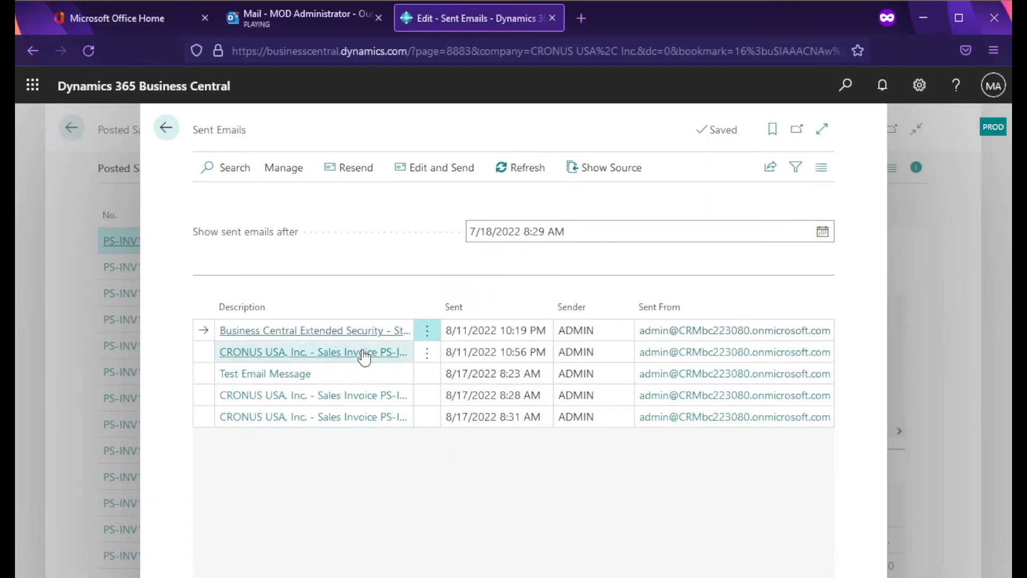
{"action": "left_click", "coordinate": [355, 418]}
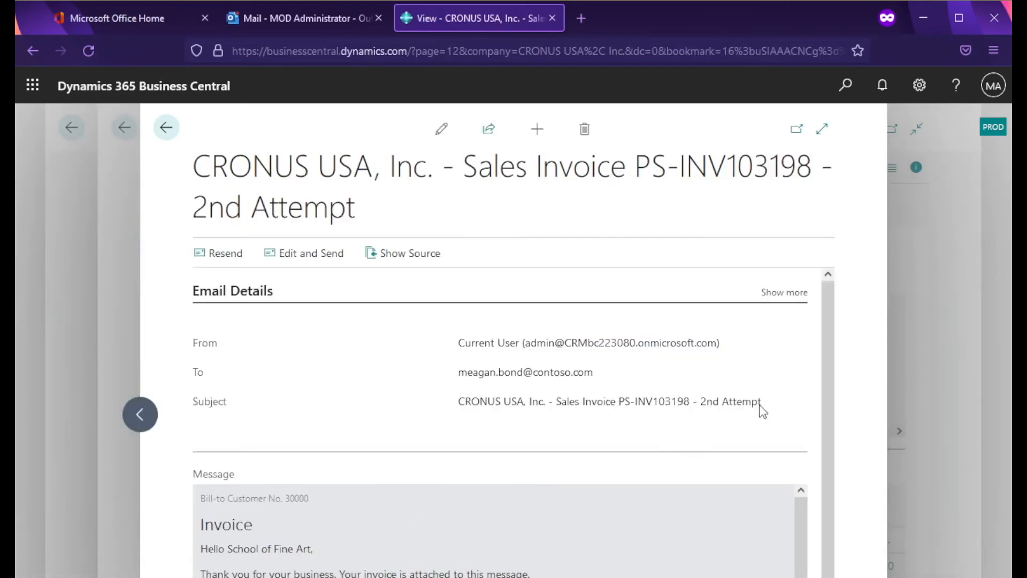
{"action": "left_click", "coordinate": [167, 128]}
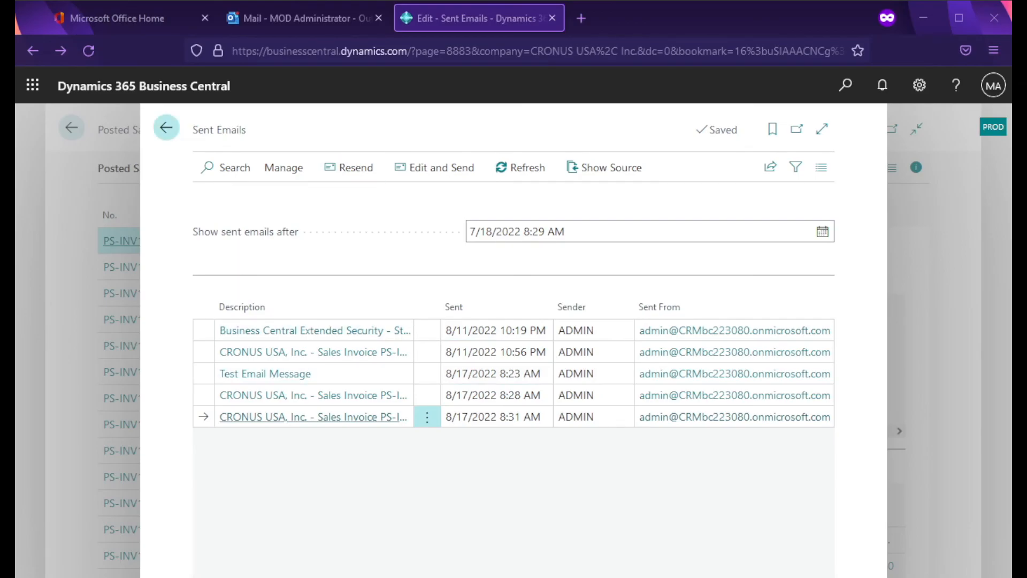
{"action": "left_click", "coordinate": [166, 129]}
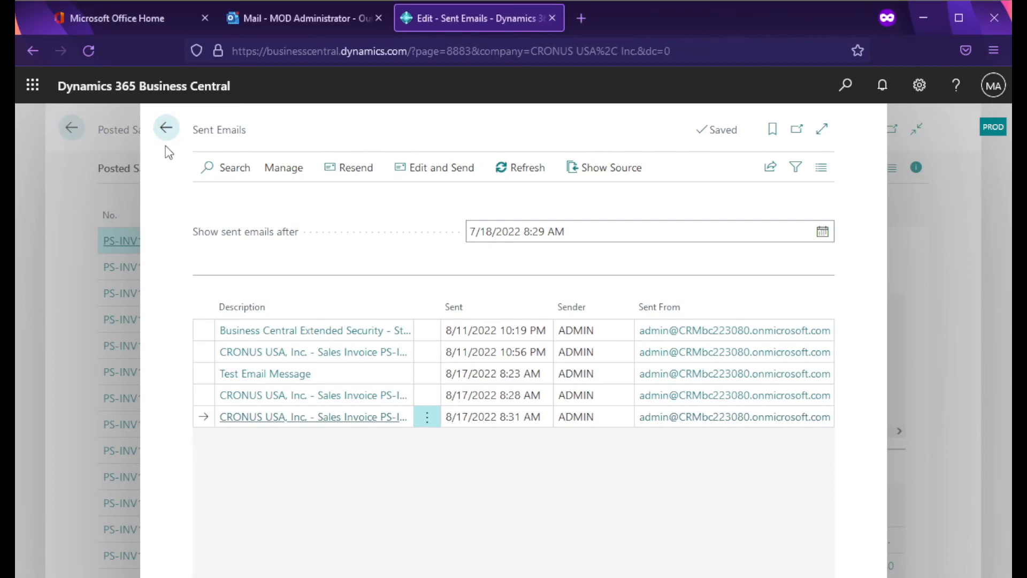